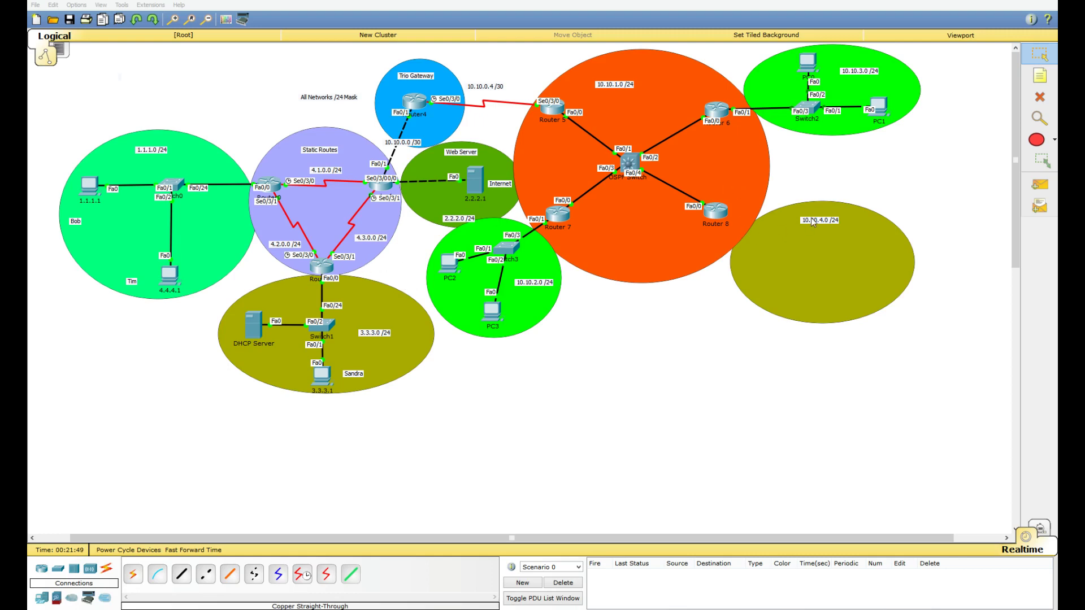
Annotate the empty 10.10.4.0 network, PC2, PC3, the Web Server and the Switch3–Router 5 path.
mouse_move(819, 243)
left_mouse_down()
mouse_move(805, 283)
mouse_move(828, 237)
mouse_move(731, 227)
left_mouse_up()
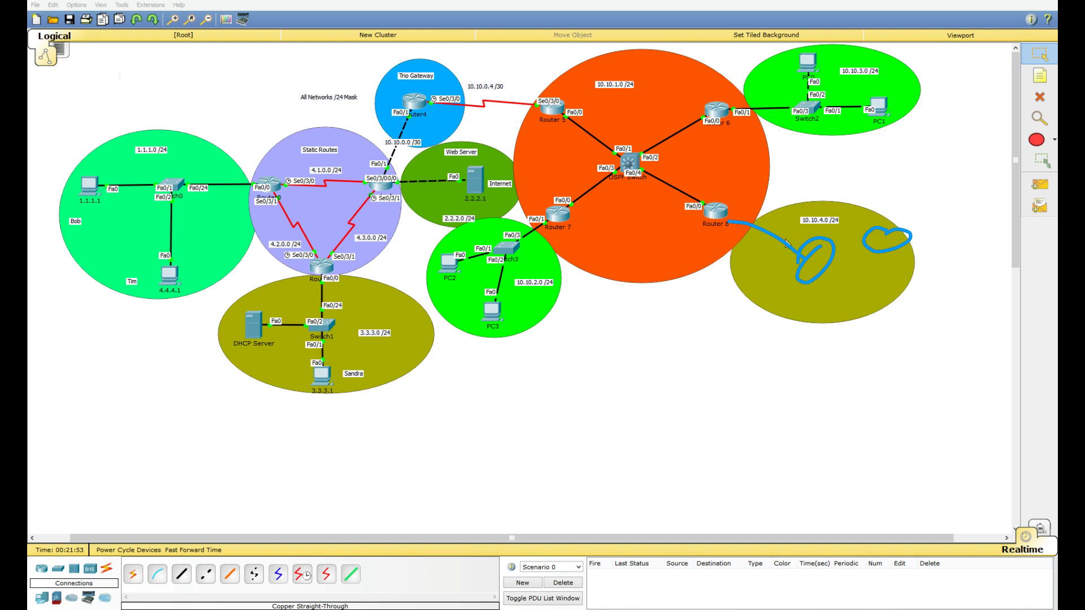
left_click_drag(835, 256, 863, 243)
mouse_move(514, 326)
left_mouse_down()
mouse_move(490, 297)
mouse_move(519, 286)
mouse_move(459, 289)
left_mouse_up()
left_click_drag(416, 242, 429, 233)
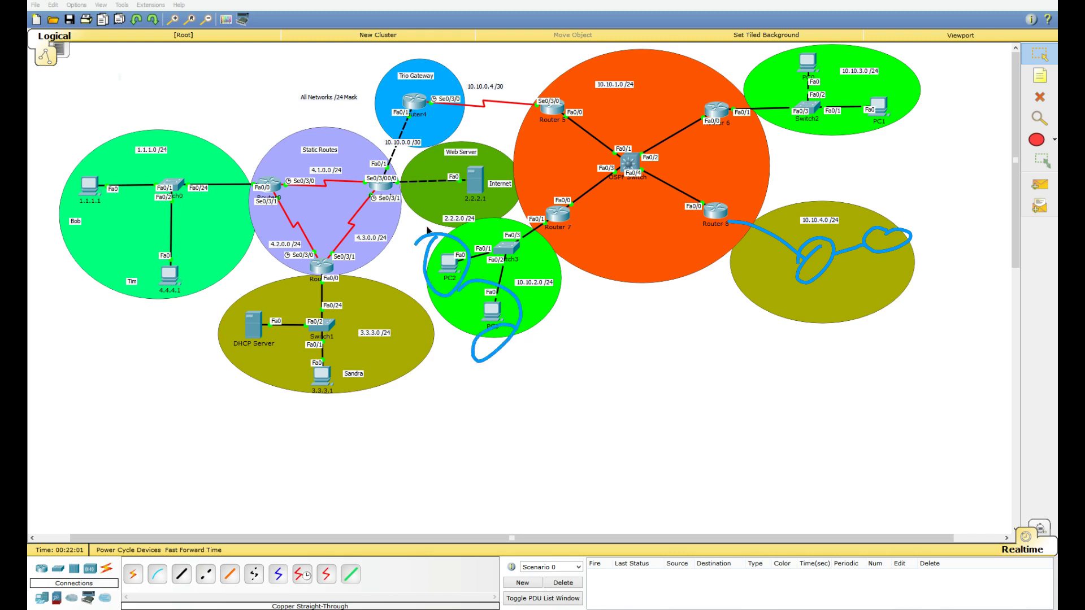
mouse_move(492, 154)
left_mouse_down()
mouse_move(480, 223)
mouse_move(478, 168)
left_mouse_up()
left_click_drag(458, 259, 468, 261)
mouse_move(512, 238)
left_mouse_down()
mouse_move(609, 150)
mouse_move(536, 97)
mouse_move(521, 109)
mouse_move(420, 106)
mouse_move(400, 164)
mouse_move(449, 189)
left_mouse_up()
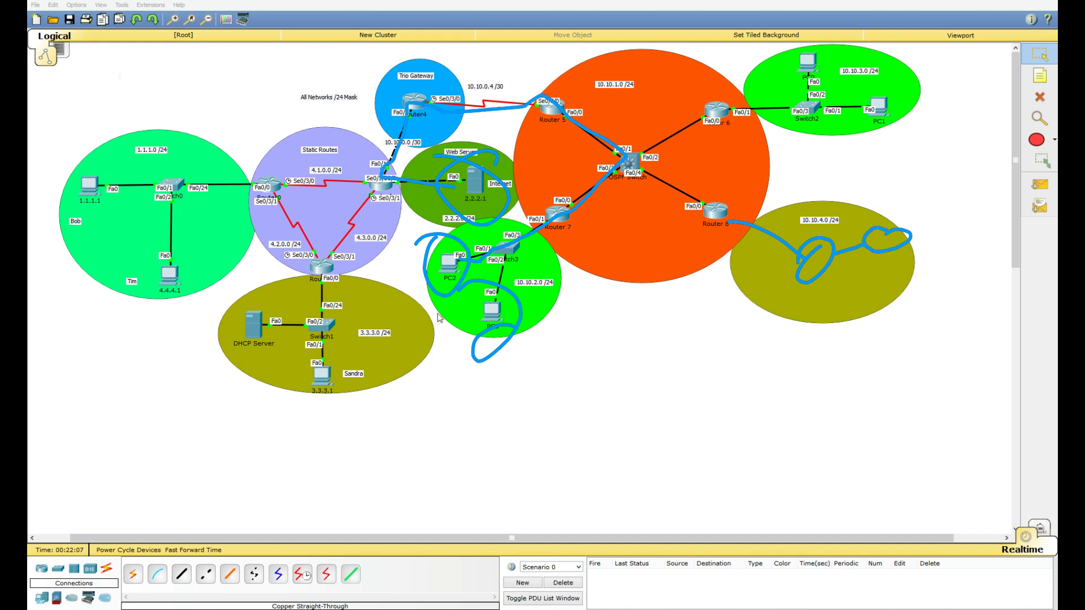
key("Escape")
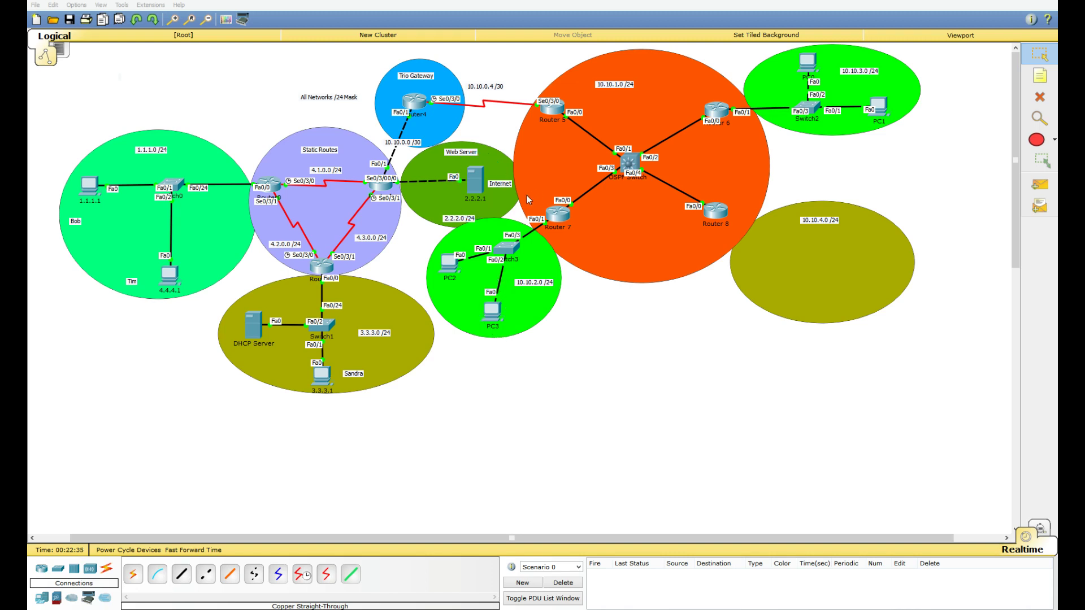
Mark Router 6, the DHCP Server and the 10.10.3.0 /24 network on the topology.
mouse_move(681, 106)
left_mouse_down()
mouse_move(748, 116)
mouse_move(703, 86)
left_mouse_up()
mouse_move(264, 295)
left_mouse_down()
mouse_move(222, 310)
mouse_move(243, 291)
left_mouse_up()
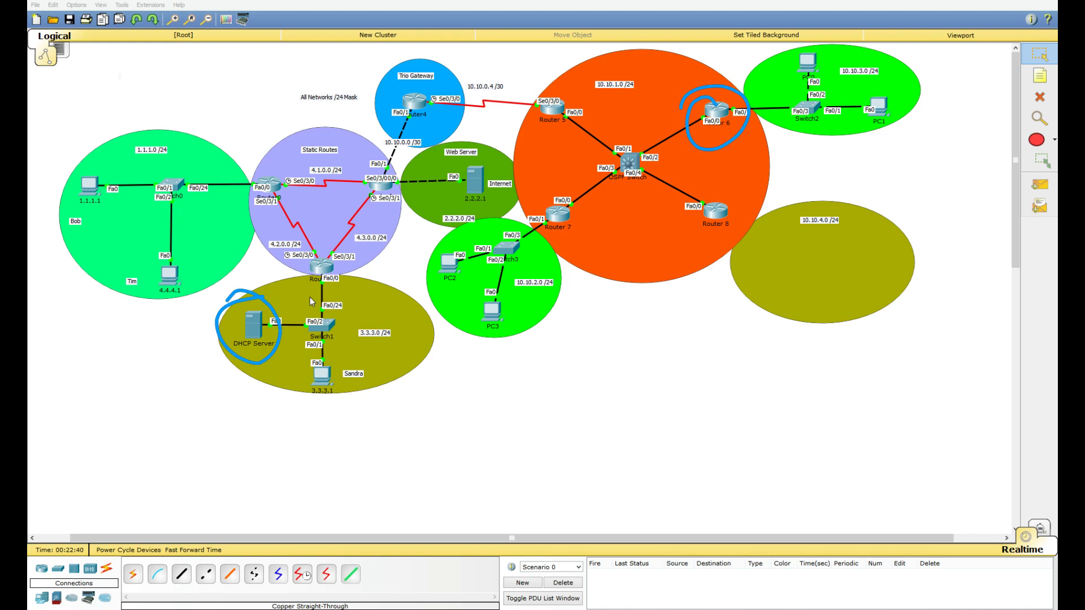
mouse_move(341, 384)
left_mouse_down()
mouse_move(355, 178)
mouse_move(387, 396)
mouse_move(379, 270)
left_mouse_up()
mouse_move(910, 75)
left_mouse_down()
mouse_move(786, 51)
mouse_move(737, 1)
left_mouse_up()
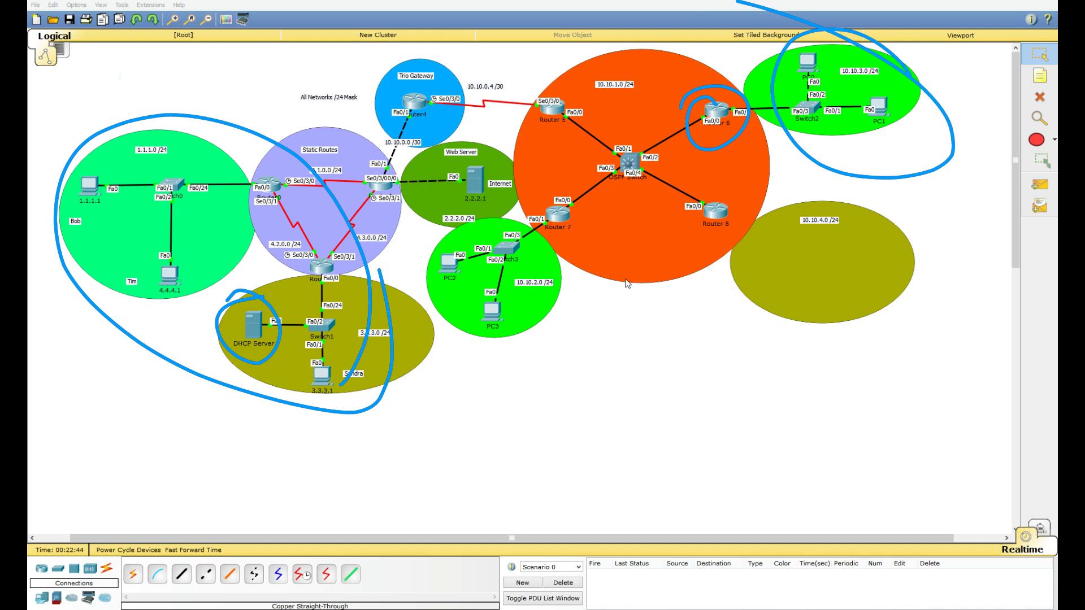
key("e")
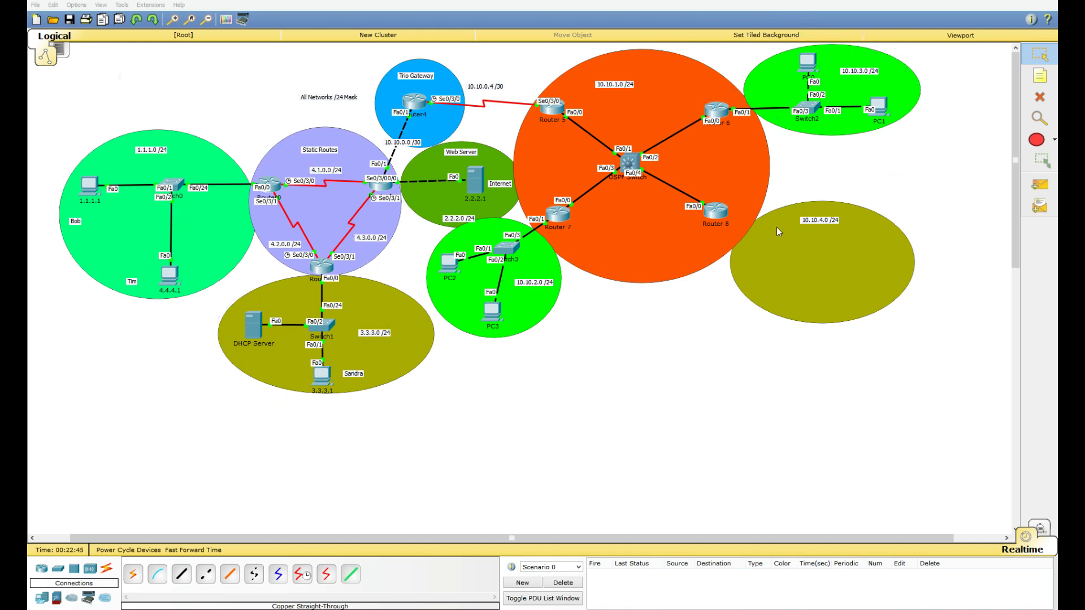
Mark the 10.10.4.0 /24 network and trace PC3's path up to Router 7.
mouse_move(877, 228)
left_mouse_down()
mouse_move(901, 257)
mouse_move(833, 218)
left_mouse_up()
mouse_move(511, 291)
left_mouse_down()
mouse_move(506, 346)
mouse_move(438, 297)
left_mouse_up()
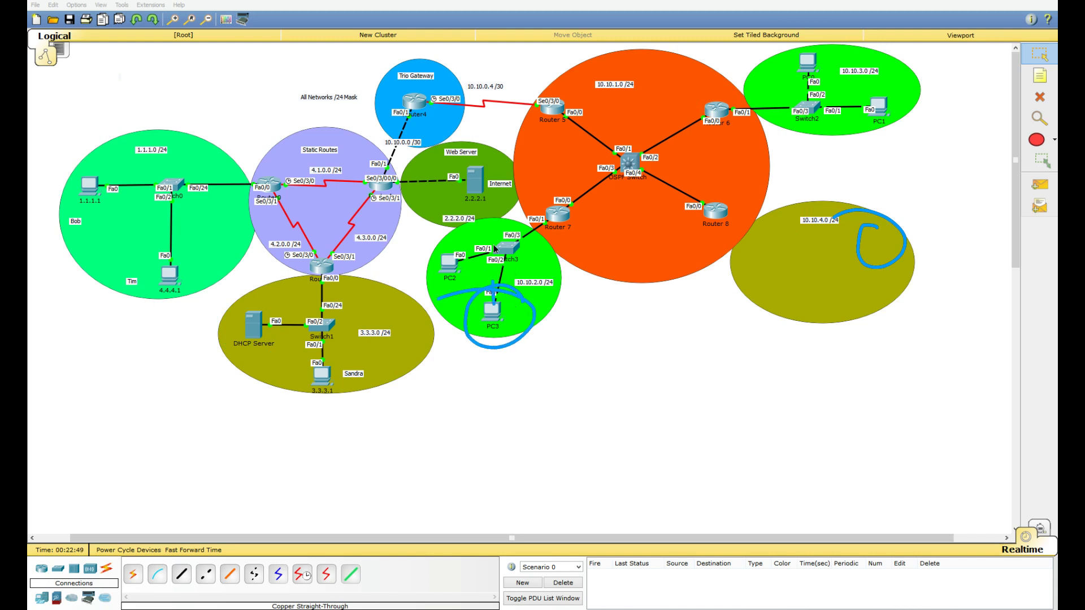
mouse_move(493, 301)
left_mouse_down()
mouse_move(509, 232)
mouse_move(548, 194)
mouse_move(628, 161)
mouse_move(711, 214)
mouse_move(858, 236)
mouse_move(792, 231)
mouse_move(630, 166)
mouse_move(547, 201)
mouse_move(497, 283)
left_mouse_up()
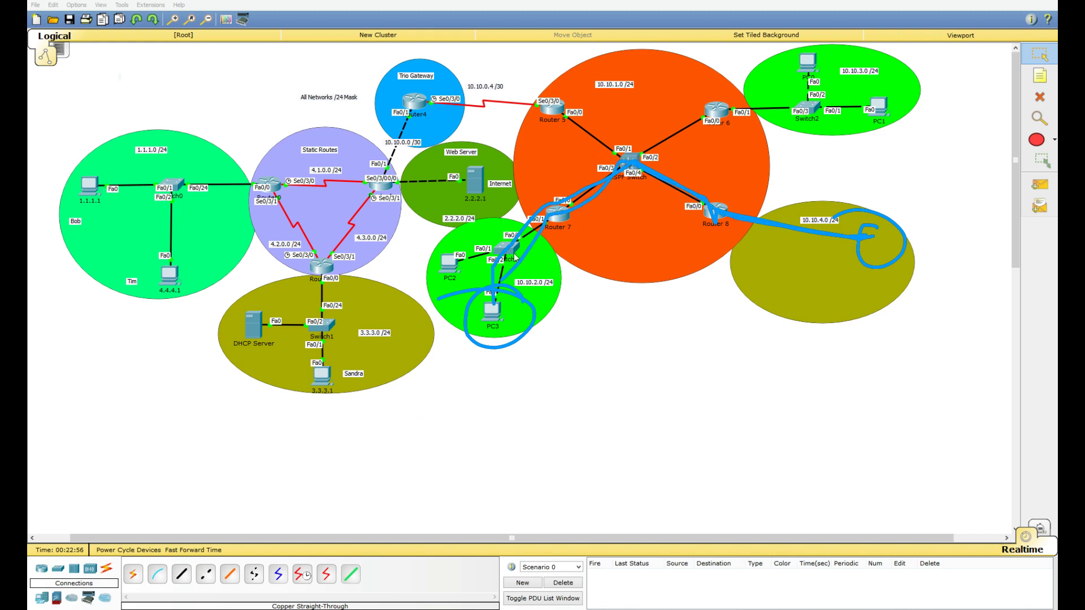
mouse_move(427, 312)
left_mouse_down()
mouse_move(507, 316)
mouse_move(497, 339)
mouse_move(496, 249)
mouse_move(621, 165)
mouse_move(545, 108)
mouse_move(413, 97)
mouse_move(399, 170)
left_mouse_up()
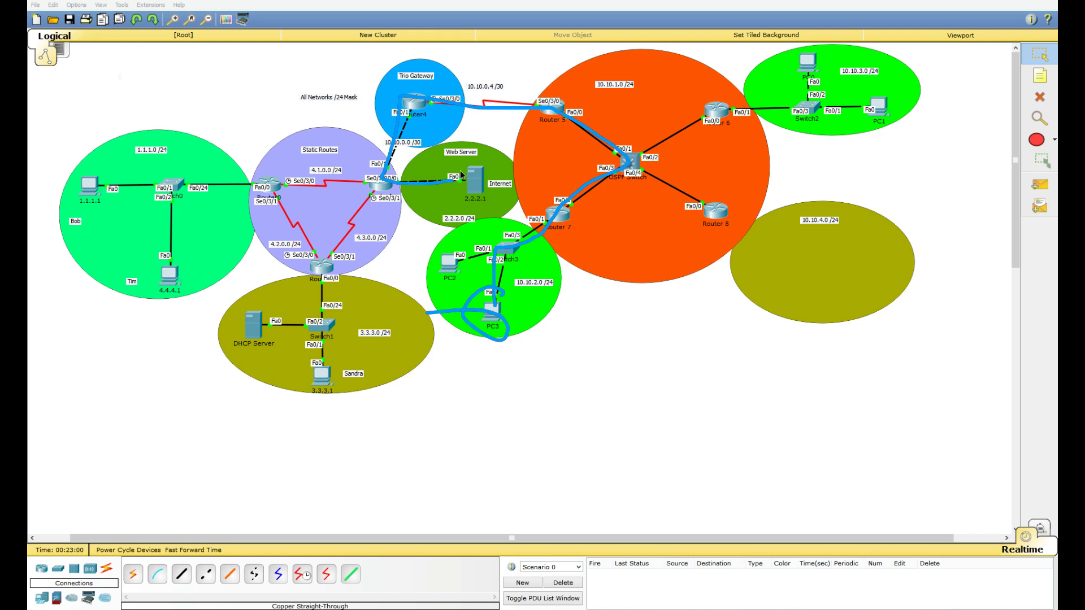
key("Escape")
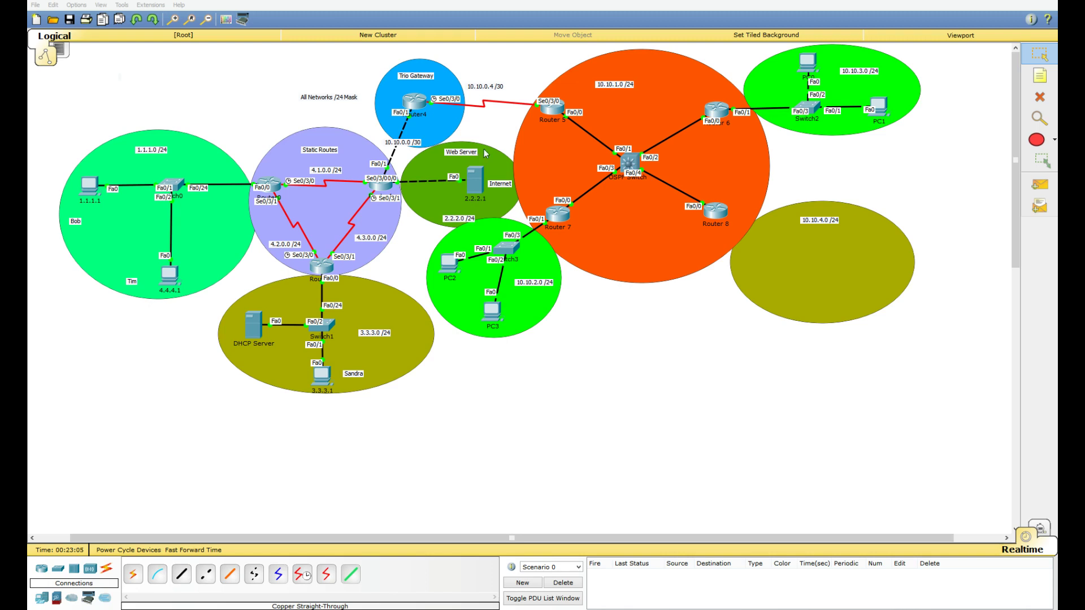
Annotate Router 7's Fa0/1 link, PC2 and PC3, the 10.10.3.0 network and the DHCP Server.
left_click_drag(526, 202, 553, 213)
left_click_drag(496, 194, 556, 241)
mouse_move(907, 3)
left_mouse_down()
mouse_move(927, 111)
mouse_move(900, 45)
left_mouse_up()
left_click_drag(293, 304, 167, 296)
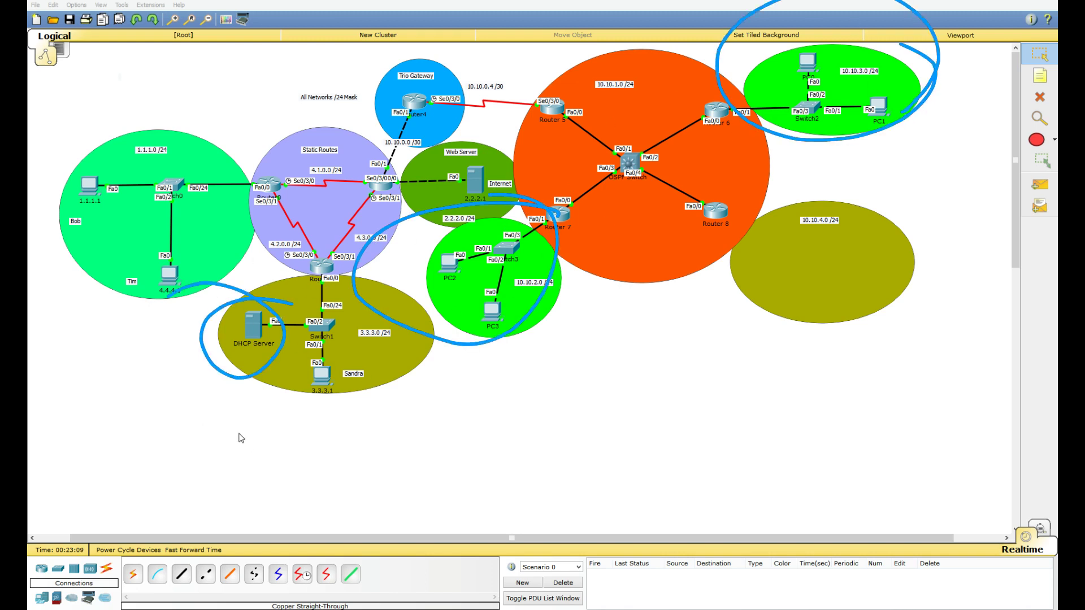
key("Escape")
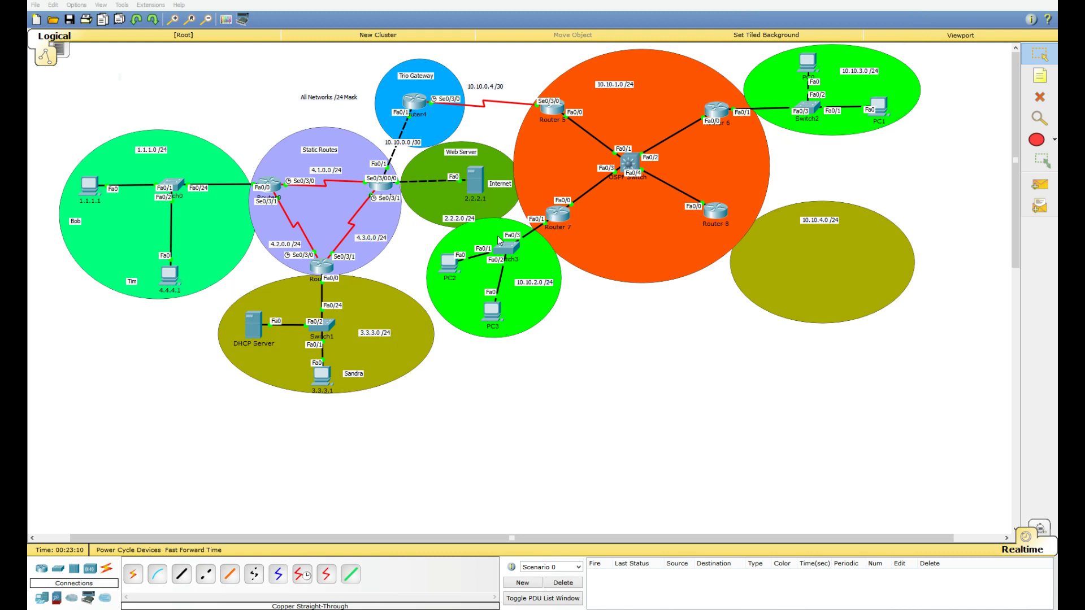
Annotate Router 7, Router 6's ports, PC3's link, Router 5 and the Trio Gateway router.
mouse_move(555, 194)
left_mouse_down()
mouse_move(530, 193)
mouse_move(547, 197)
mouse_move(581, 226)
left_mouse_up()
left_click_drag(730, 97, 744, 110)
left_click_drag(831, 83, 933, 73)
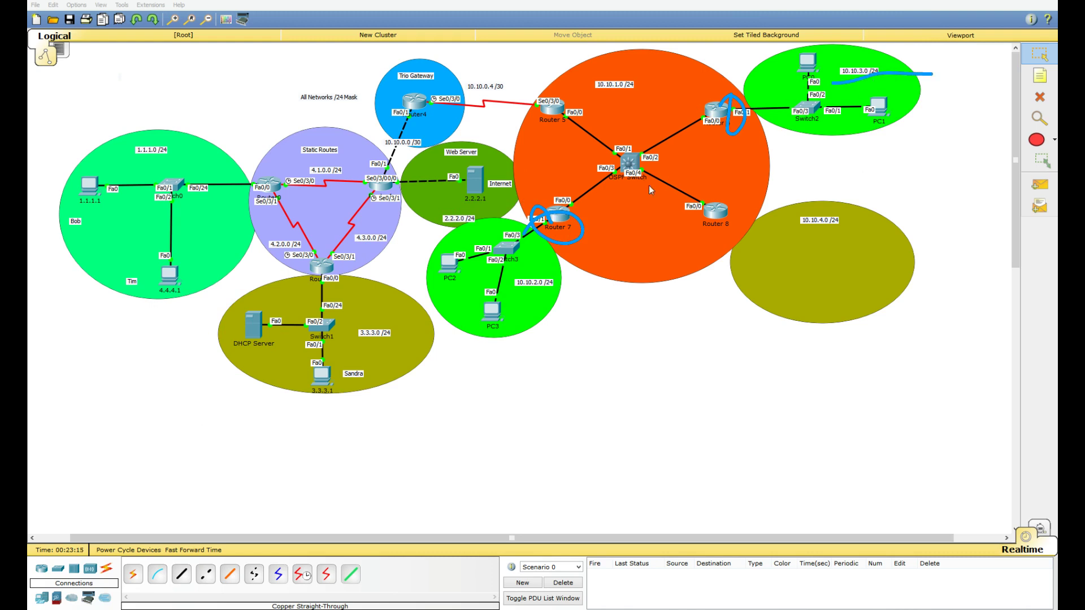
left_click_drag(499, 294, 588, 298)
left_click_drag(695, 93, 729, 127)
left_click_drag(538, 192, 562, 260)
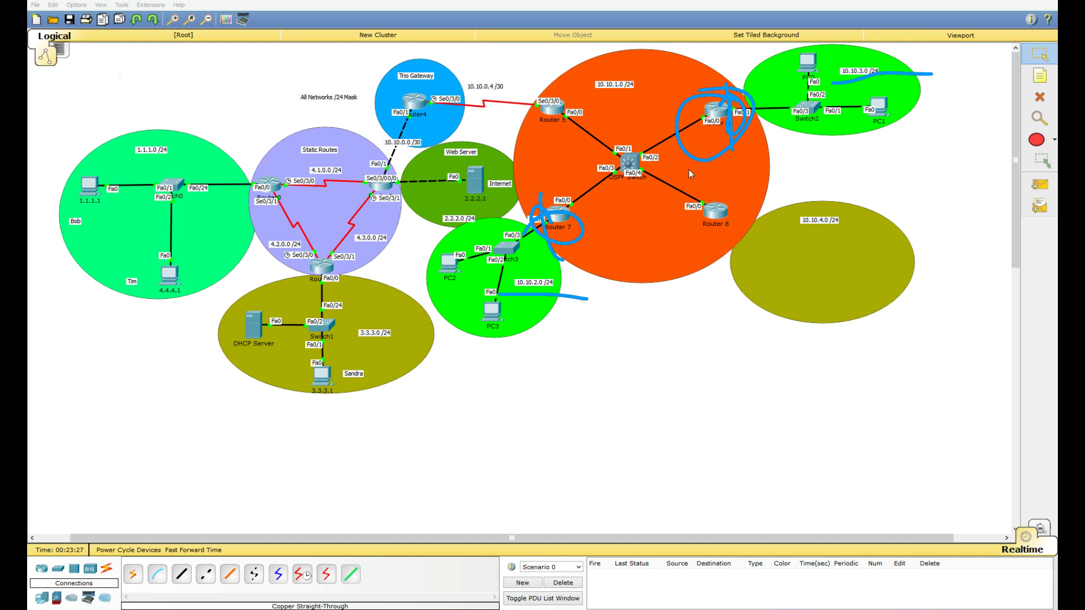
mouse_move(707, 118)
left_mouse_down()
mouse_move(559, 198)
mouse_move(613, 165)
mouse_move(695, 200)
mouse_move(673, 193)
left_mouse_up()
mouse_move(581, 112)
left_mouse_down()
mouse_move(541, 105)
mouse_move(522, 133)
left_mouse_up()
mouse_move(421, 65)
left_mouse_down()
mouse_move(430, 69)
mouse_move(362, 90)
left_mouse_up()
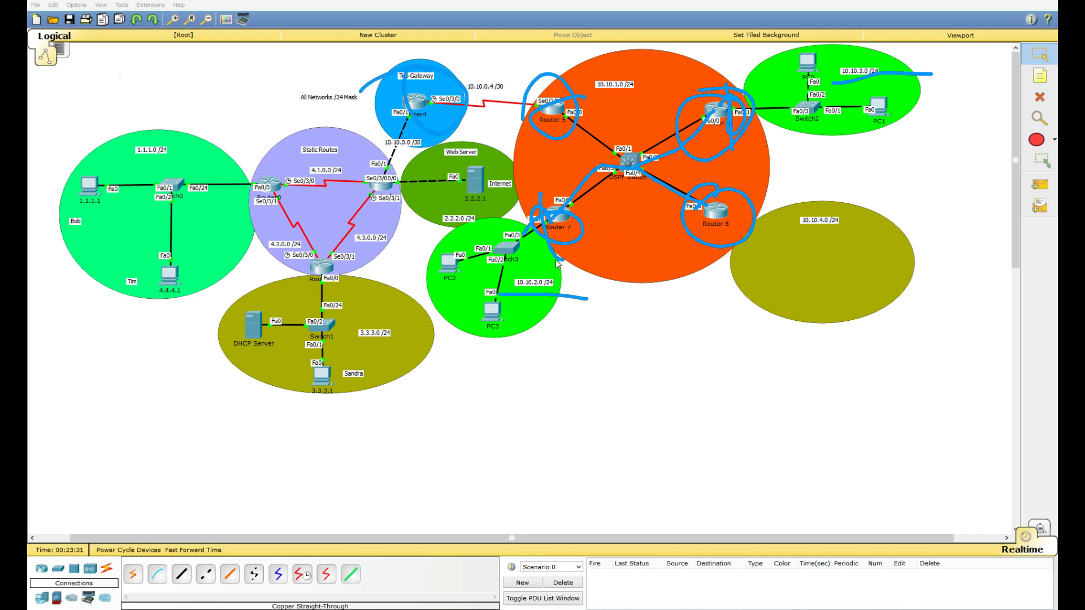
key("Escape")
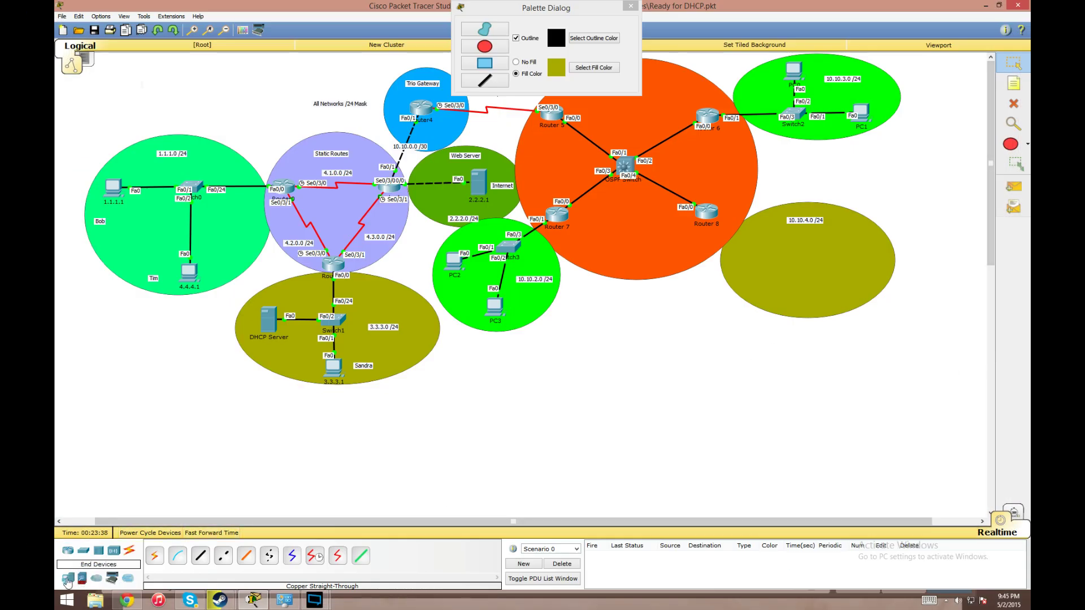
Place a 2950T switch and a Server-PT in the 10.10.4.0 area, naming the server 'DNS Server'.
left_click(84, 550)
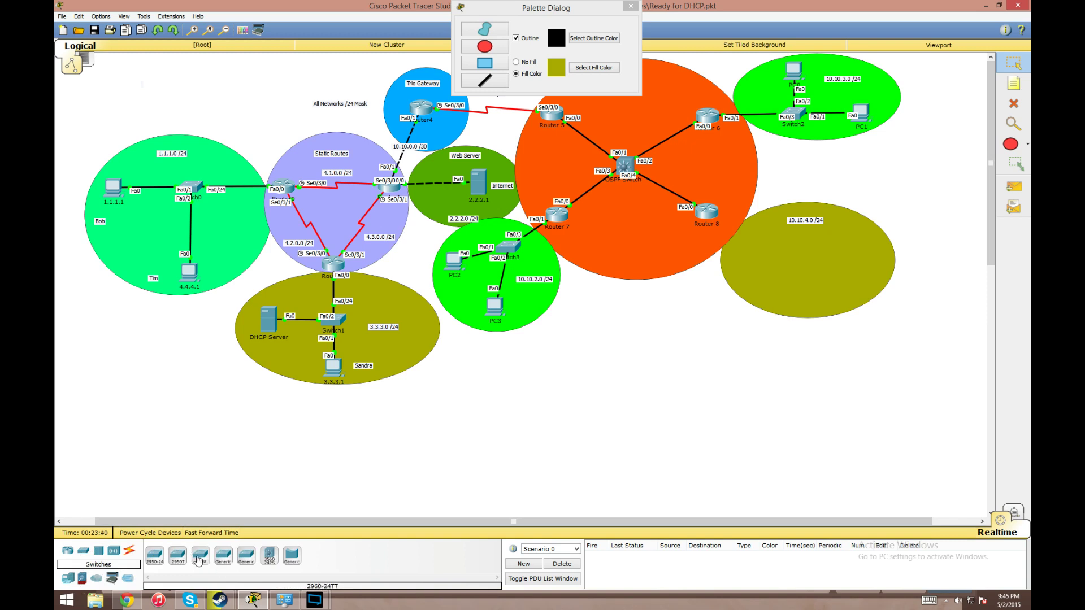
left_click(187, 559)
left_click(763, 246)
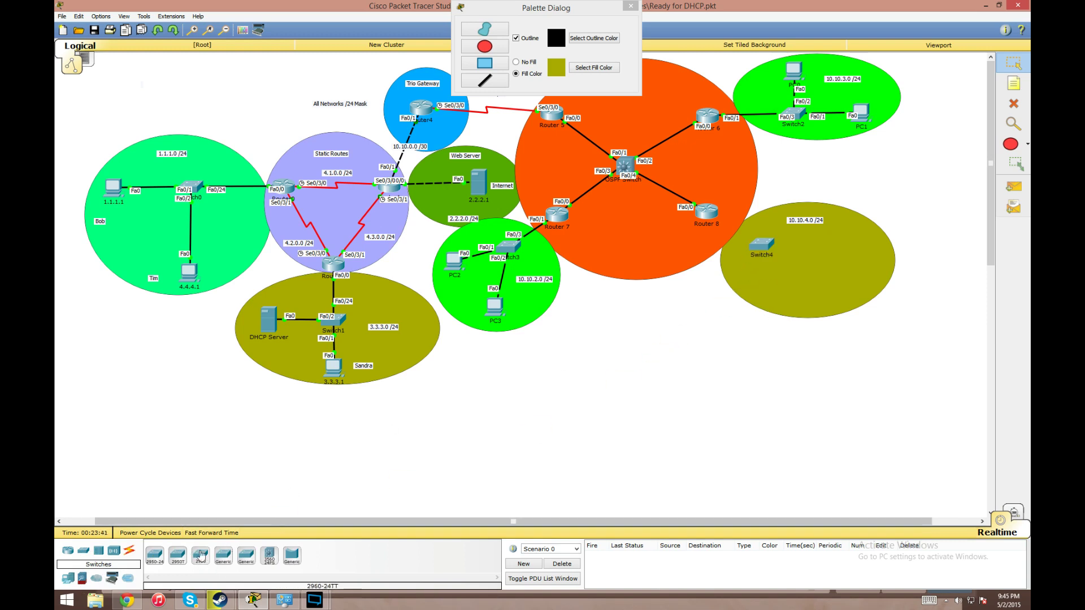
left_click(68, 577)
left_click(209, 560)
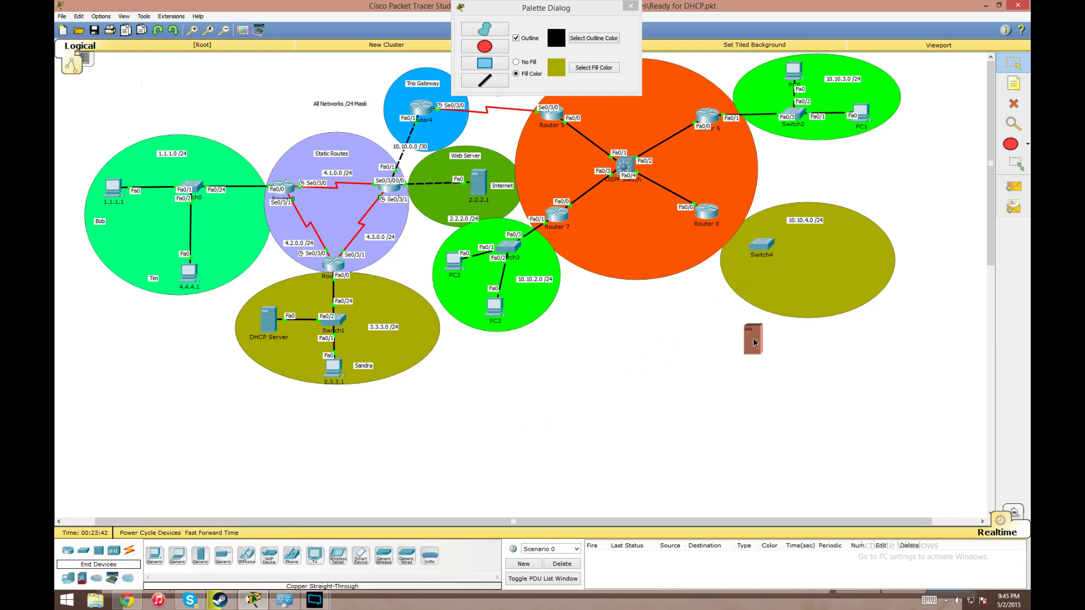
left_click(832, 242)
left_click(832, 242)
left_click(436, 191)
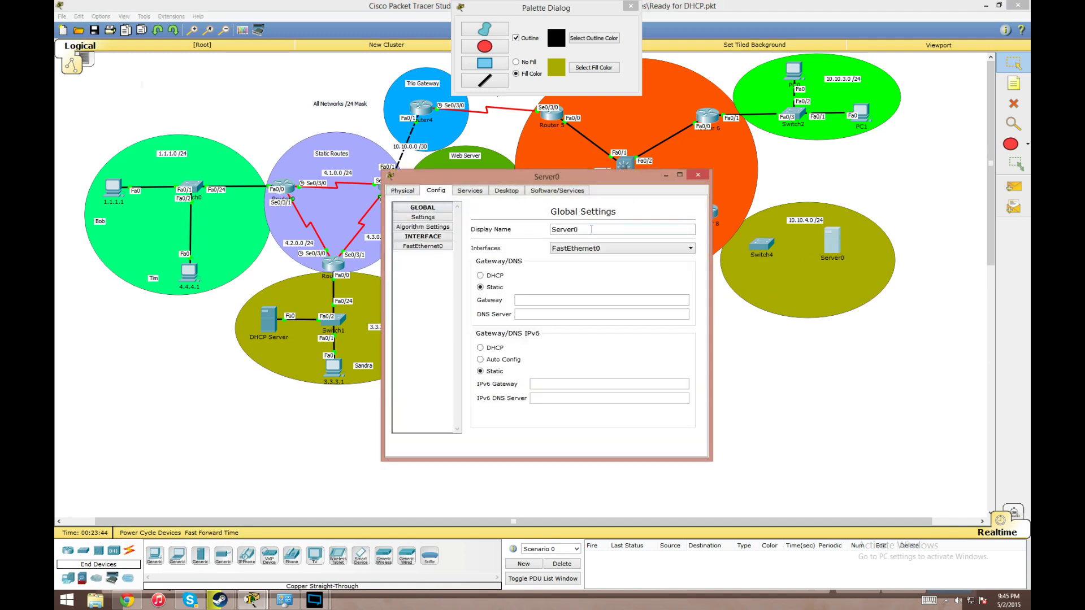
double_click(562, 229)
type("DNS Server")
left_click(698, 175)
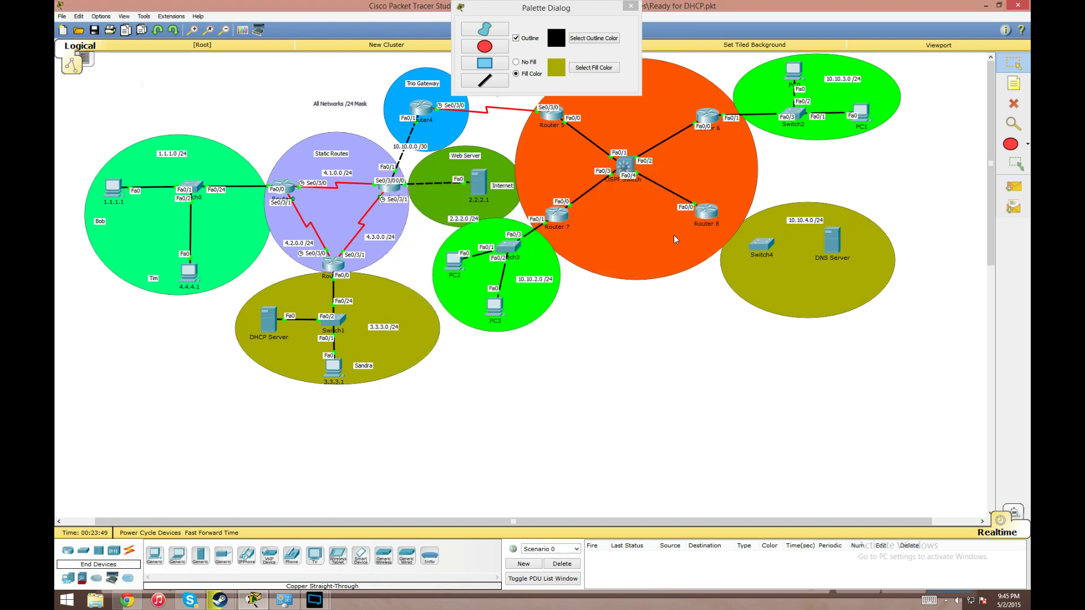
Cable DNS Server to Switch4 and Switch4 to Router 8 with automatic cables.
left_click(129, 555)
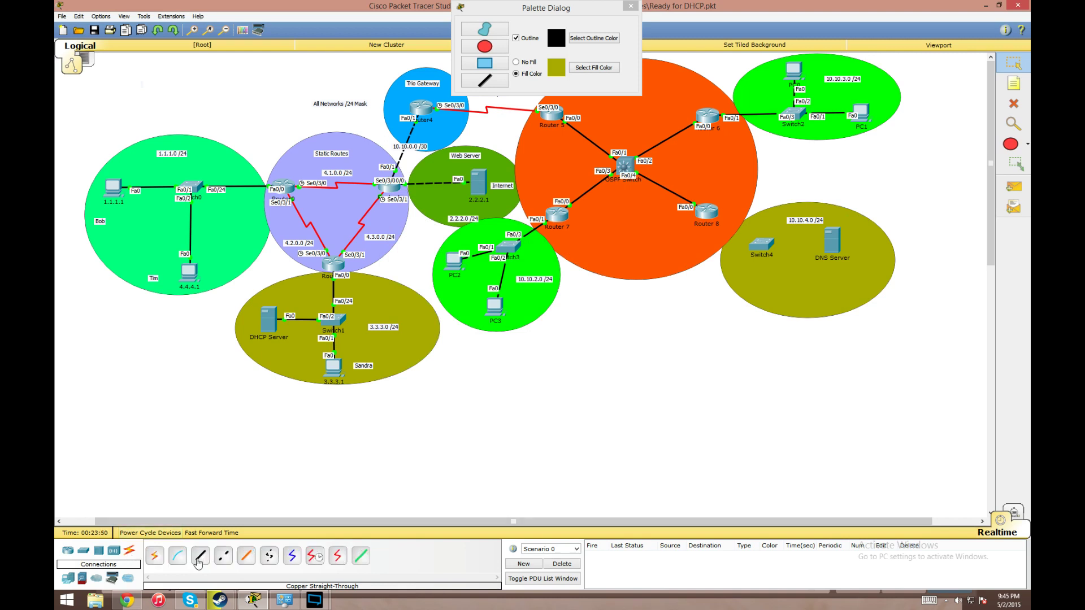
left_click(154, 557)
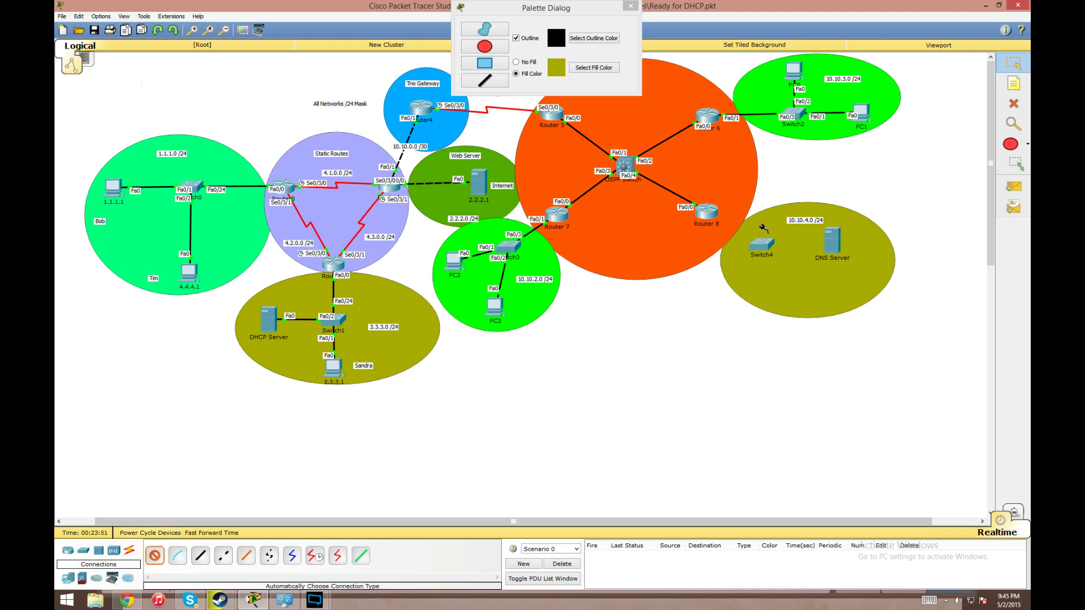
left_click(832, 243)
left_click(768, 249)
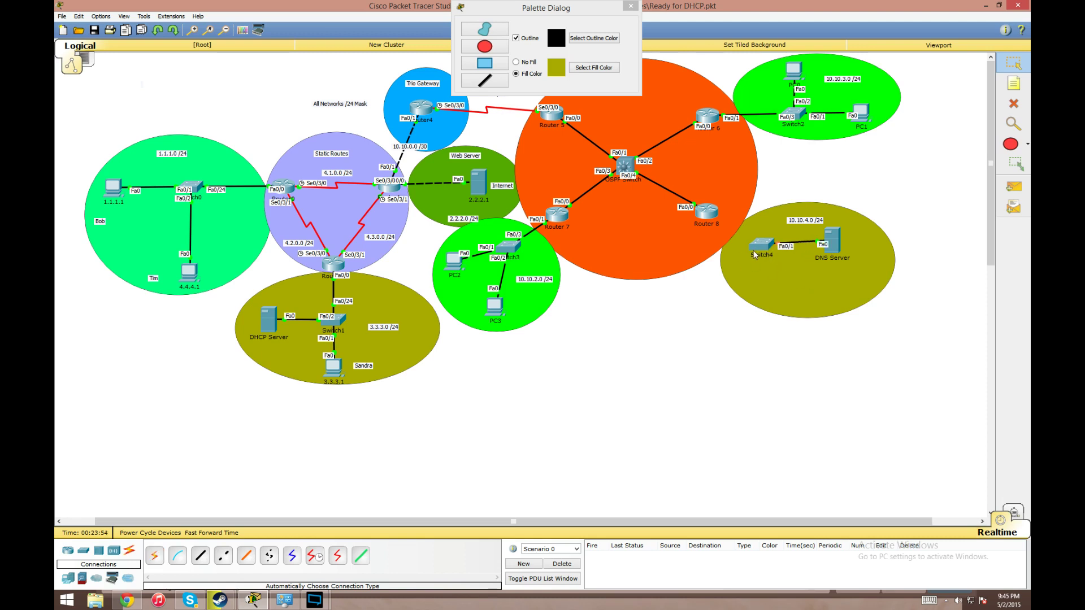
left_click(164, 557)
left_click(762, 246)
left_click(710, 218)
In Router 8's CLI, enter enable mode and review the running configuration with sh run.
left_click(631, 8)
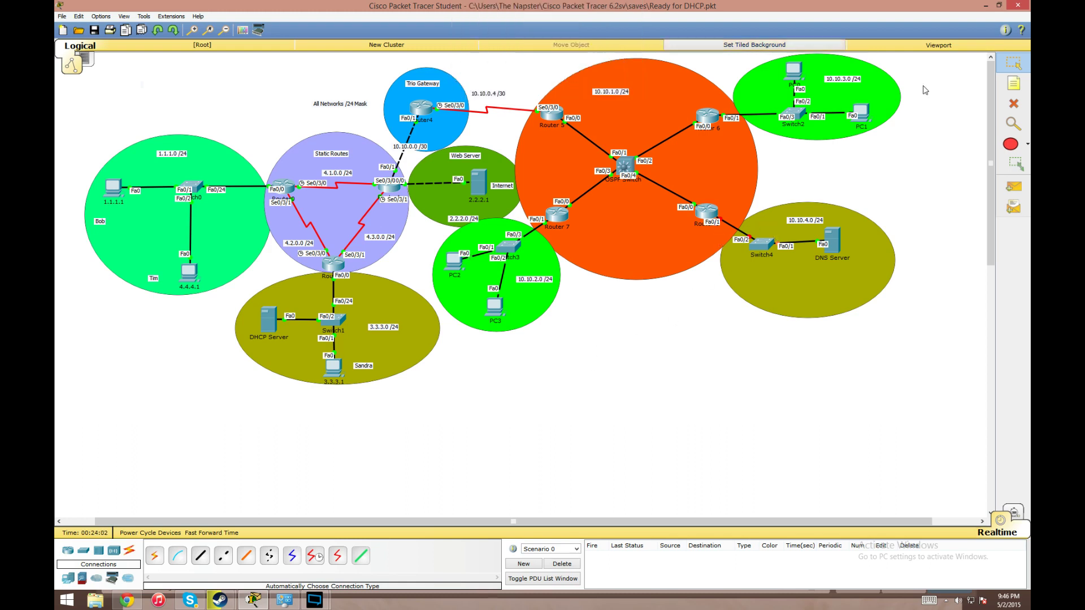
left_click(695, 211)
left_click(463, 190)
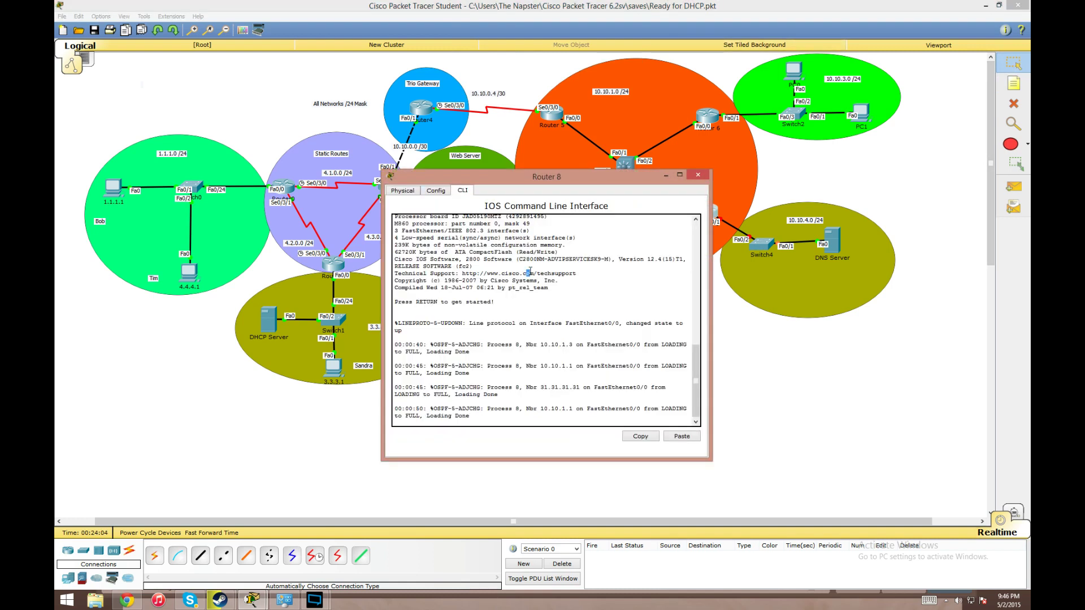
key("Return")
type("en")
key("Return")
type("s")
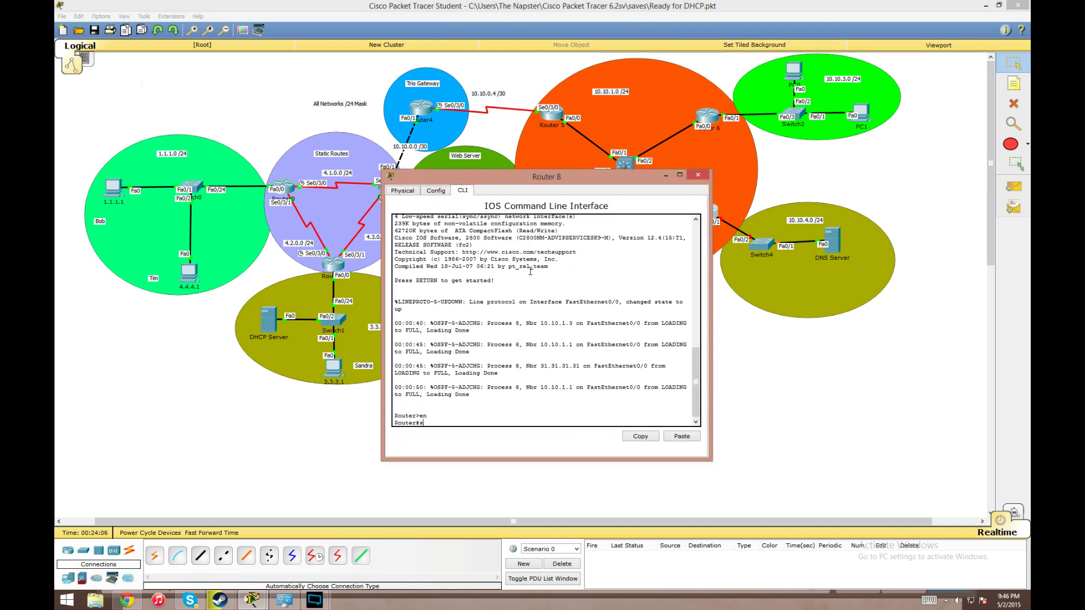
type("h run")
key("Return")
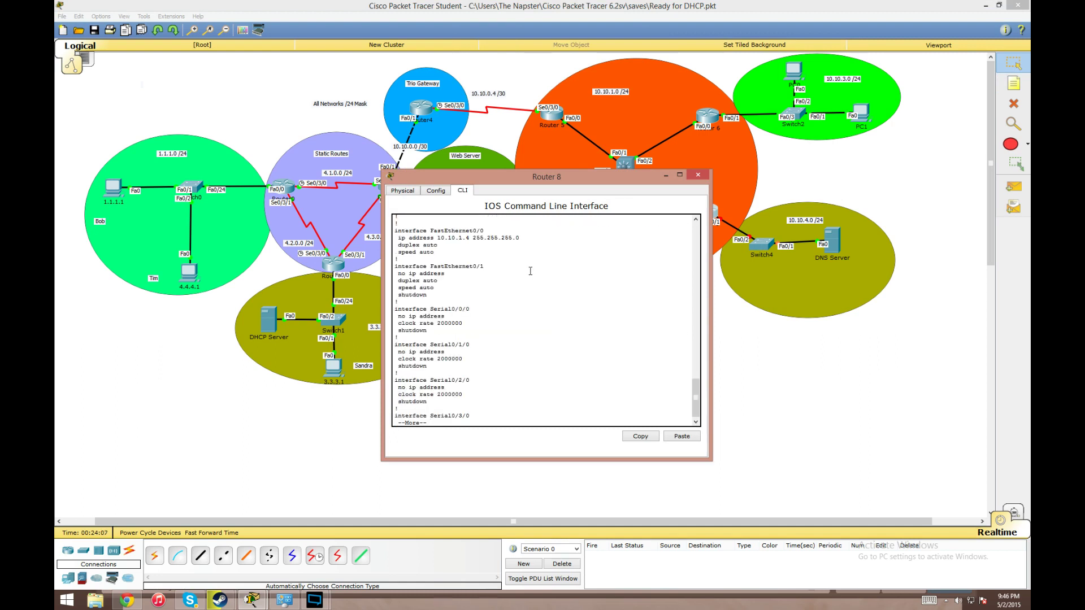
key("space")
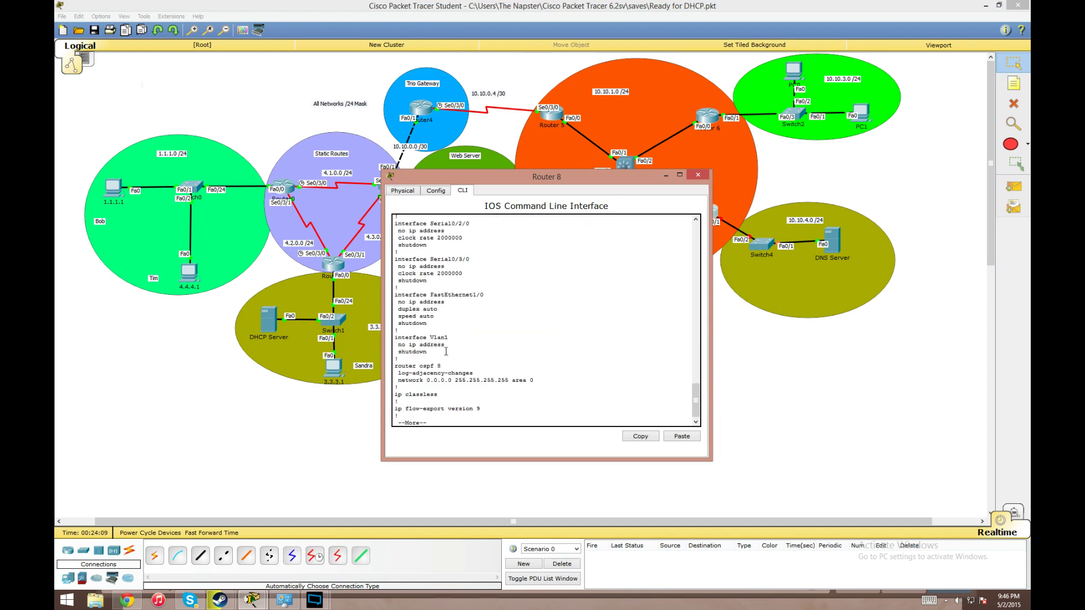
left_click_drag(395, 380, 533, 380)
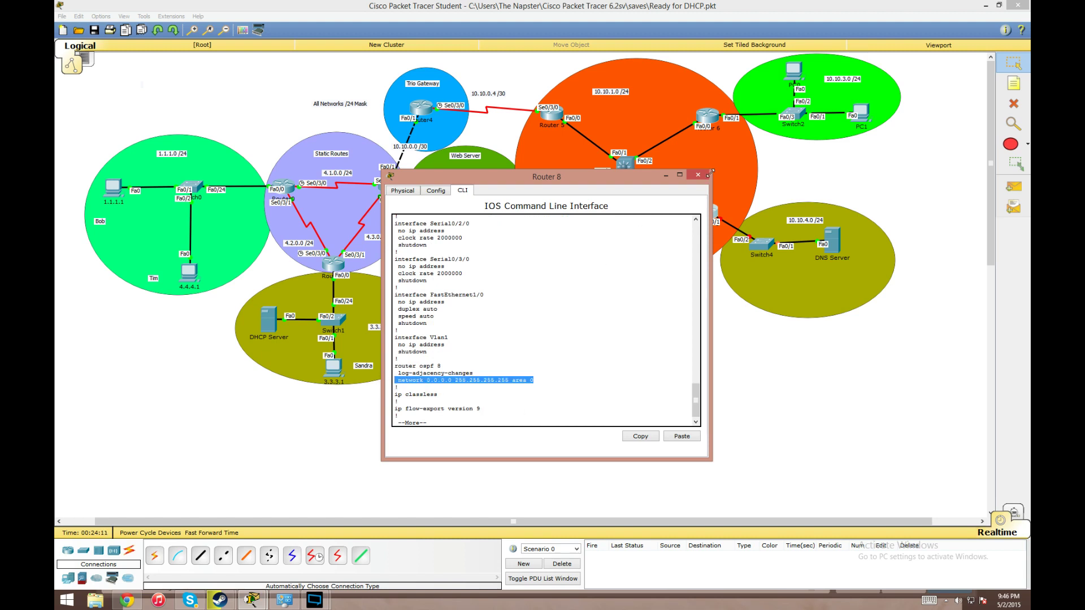
left_click(498, 363)
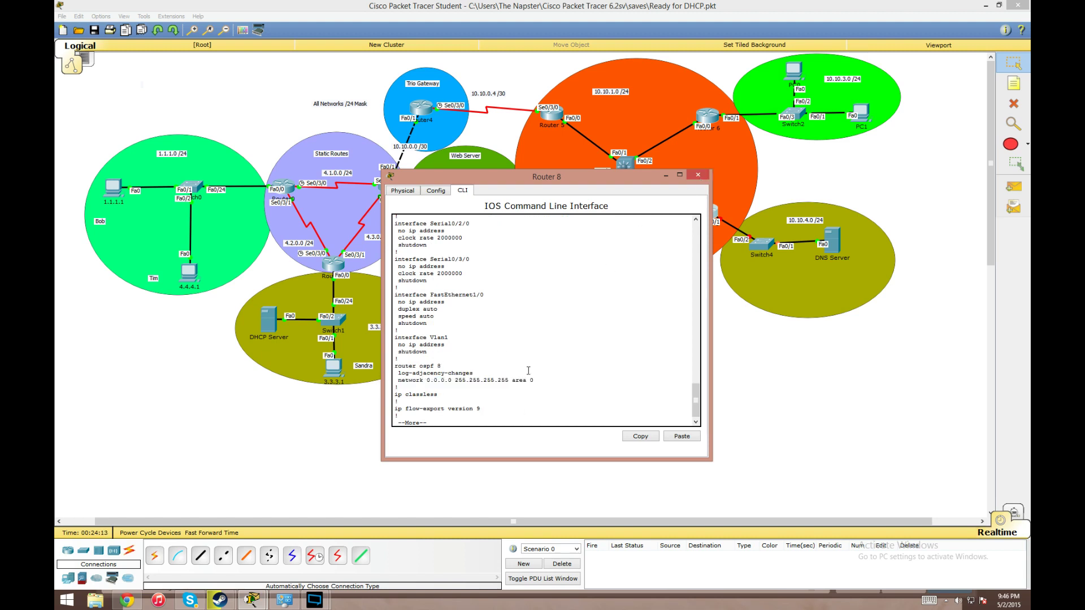
Assign Fa0/1 address 10.10.4.254 255.255.255.0, run no shut, and close the console.
type("qconf t")
key("Return")
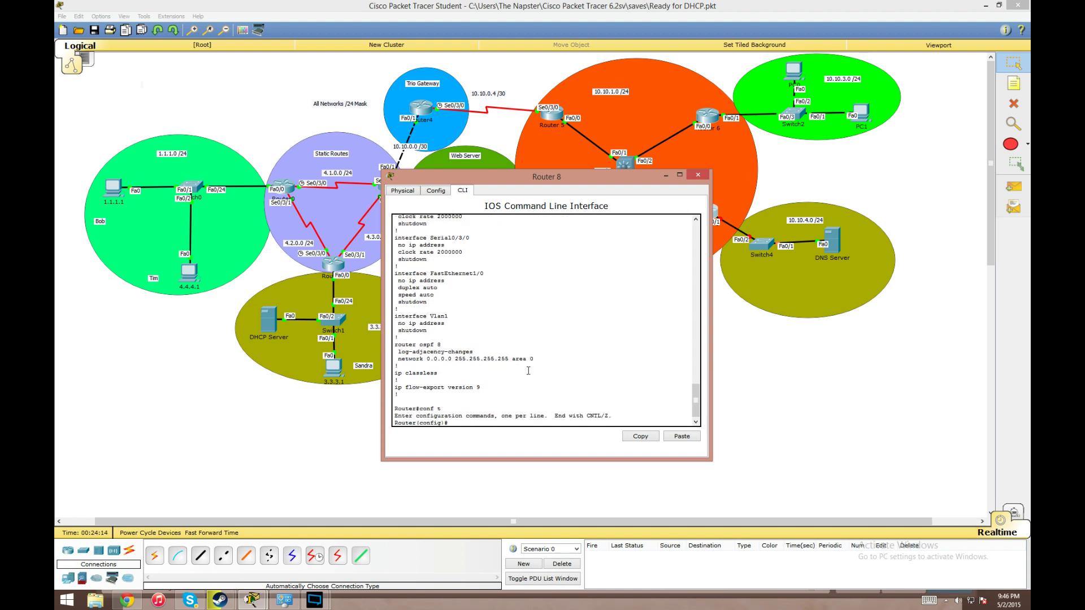
type("int fa 0/1")
key("Return")
type("ip add")
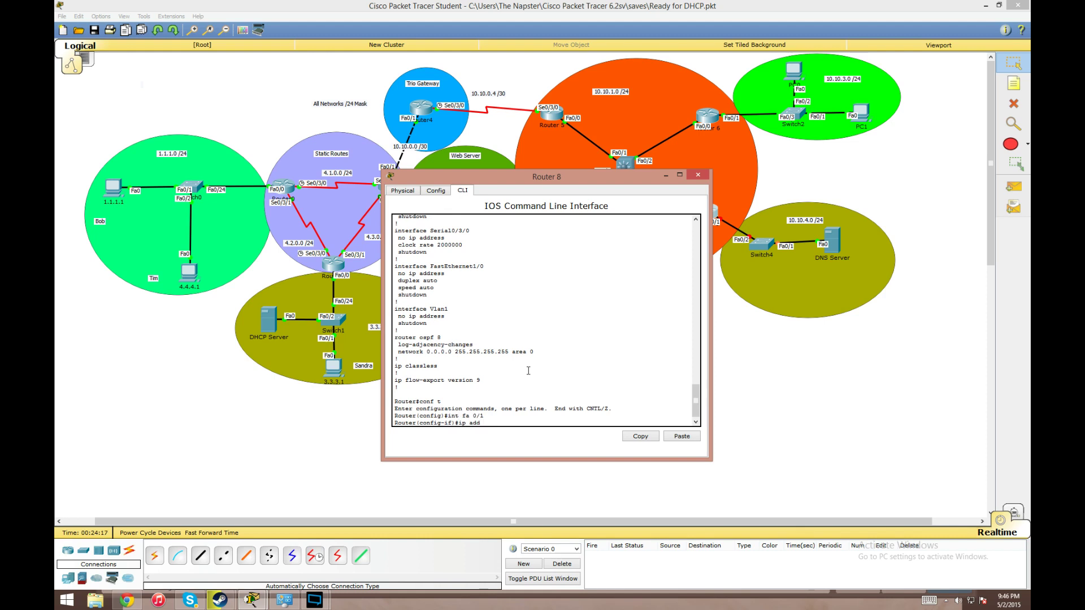
type(" 10.10.4.254 255.255.255.0")
key("Return")
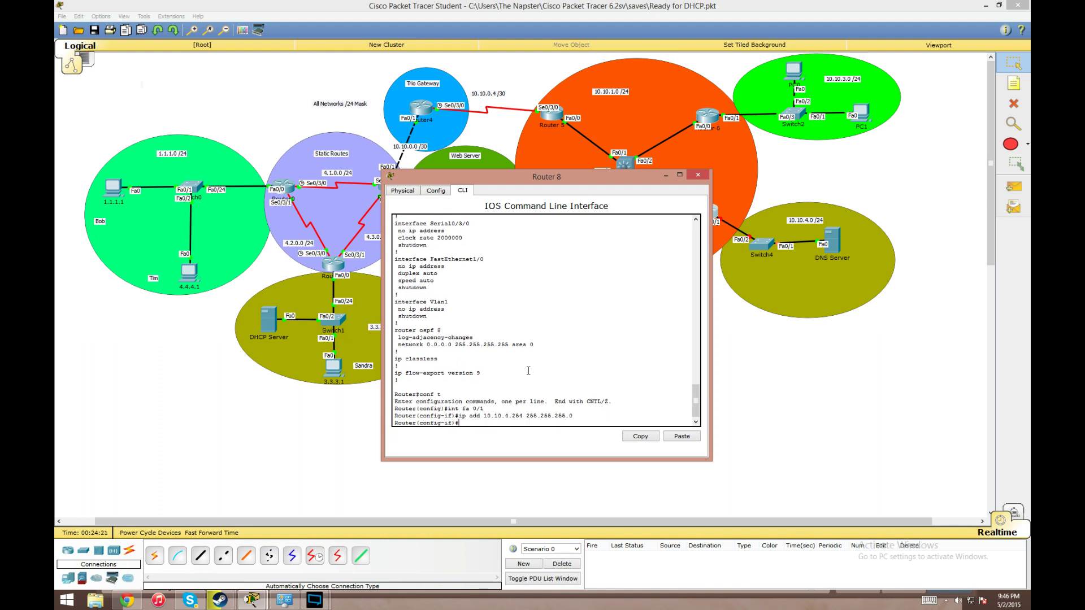
type("no shut")
key("Return")
key("Return")
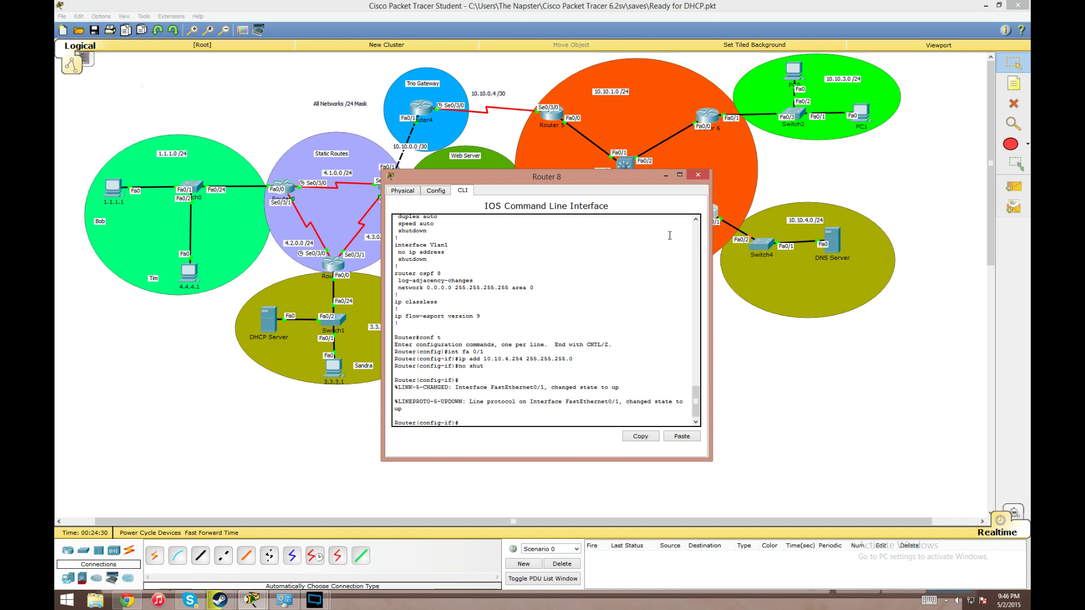
left_click(698, 175)
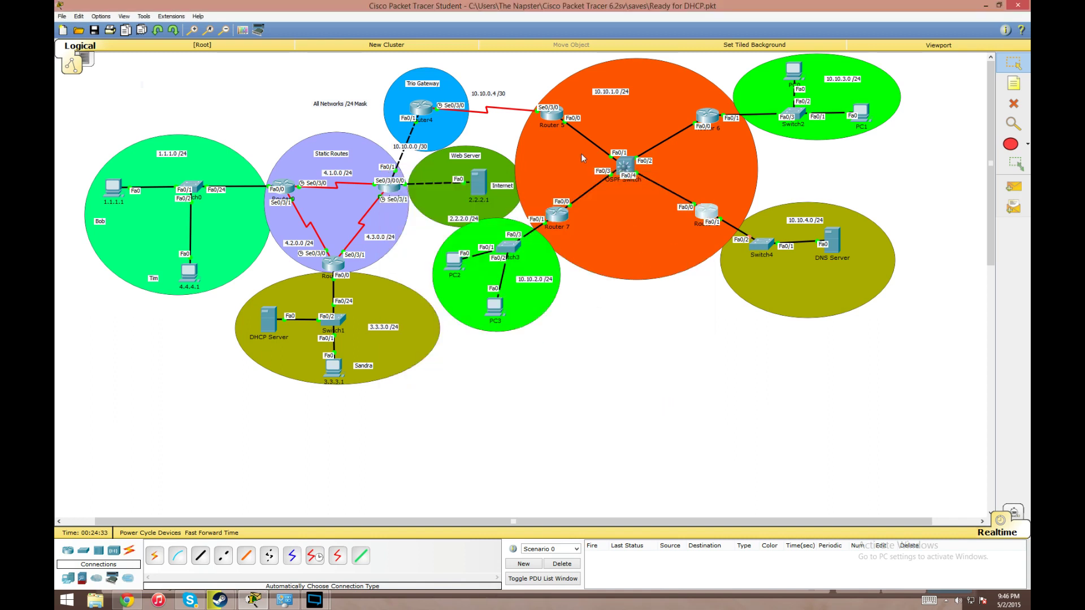
left_click(561, 122)
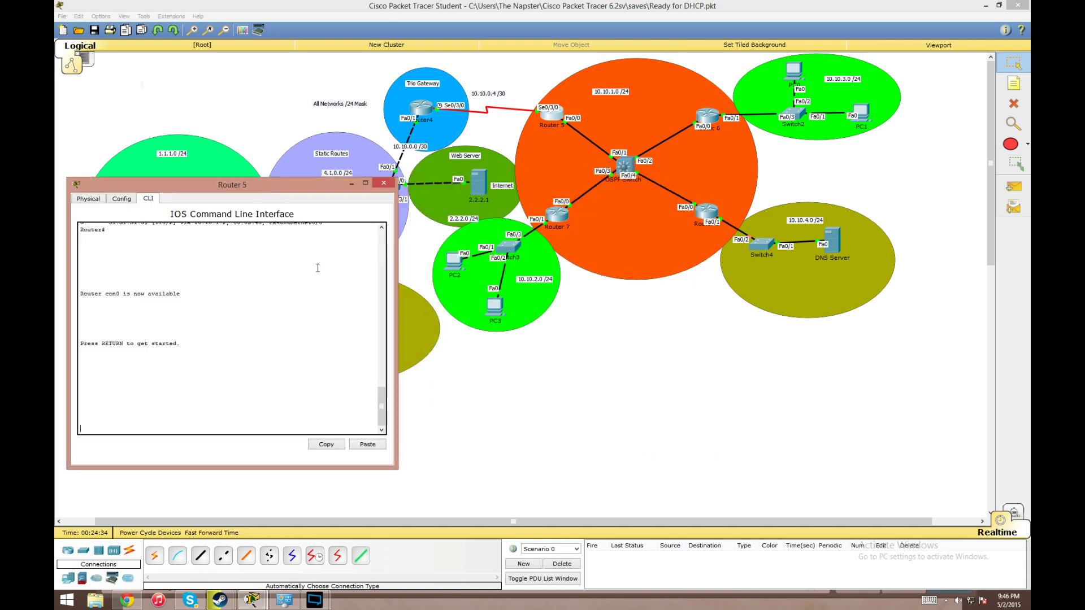
key("Return")
type("en")
key("Return")
type("sh ip rou")
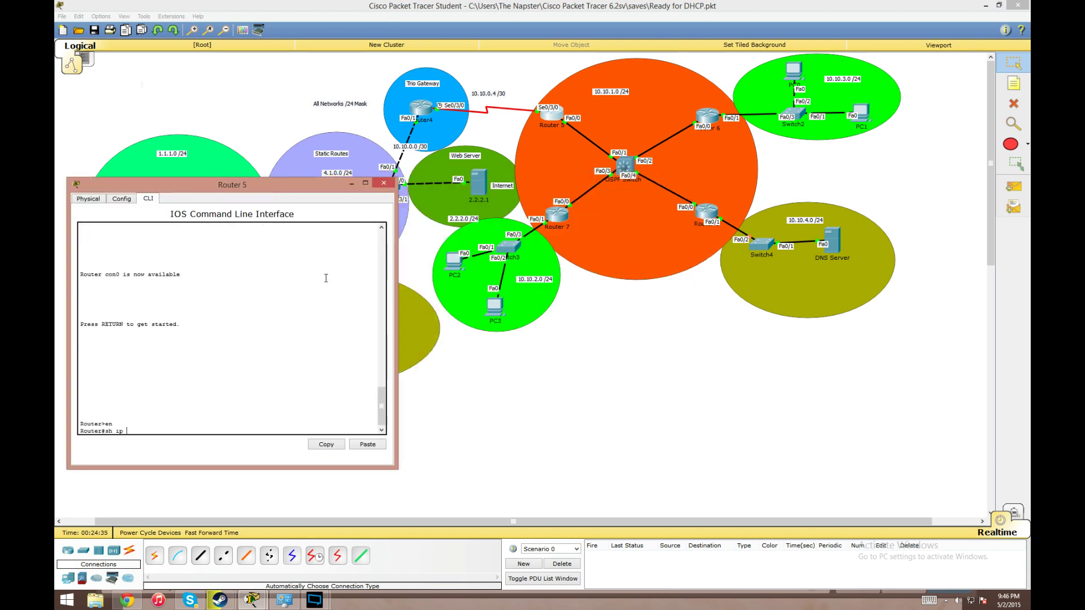
key("BackSpace")
key("BackSpace")
key("BackSpace")
key("BackSpace")
type("route")
key("Return")
key("space")
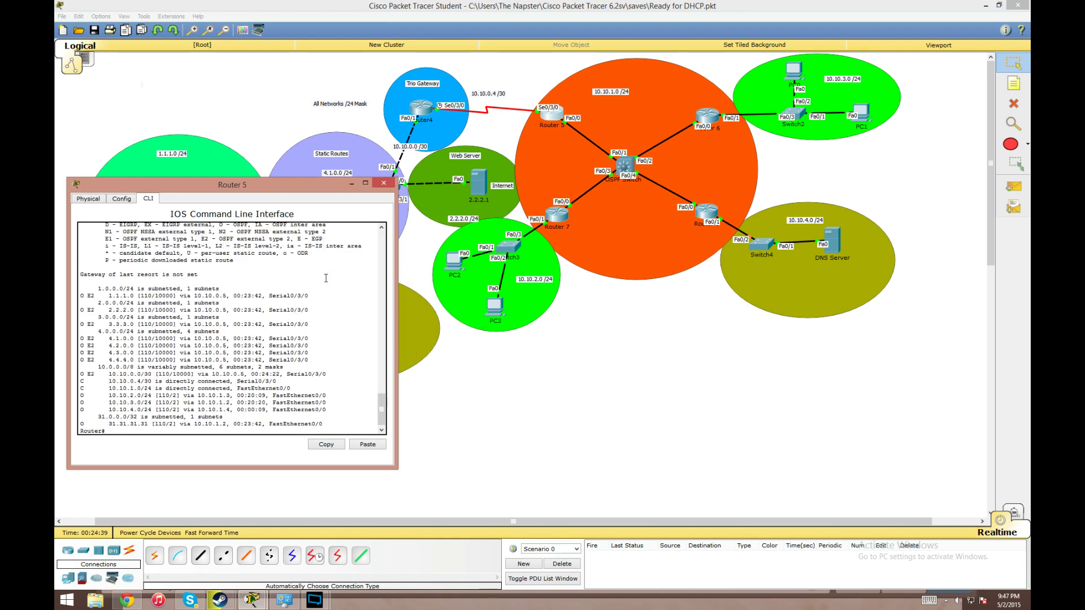
left_click_drag(79, 409, 331, 410)
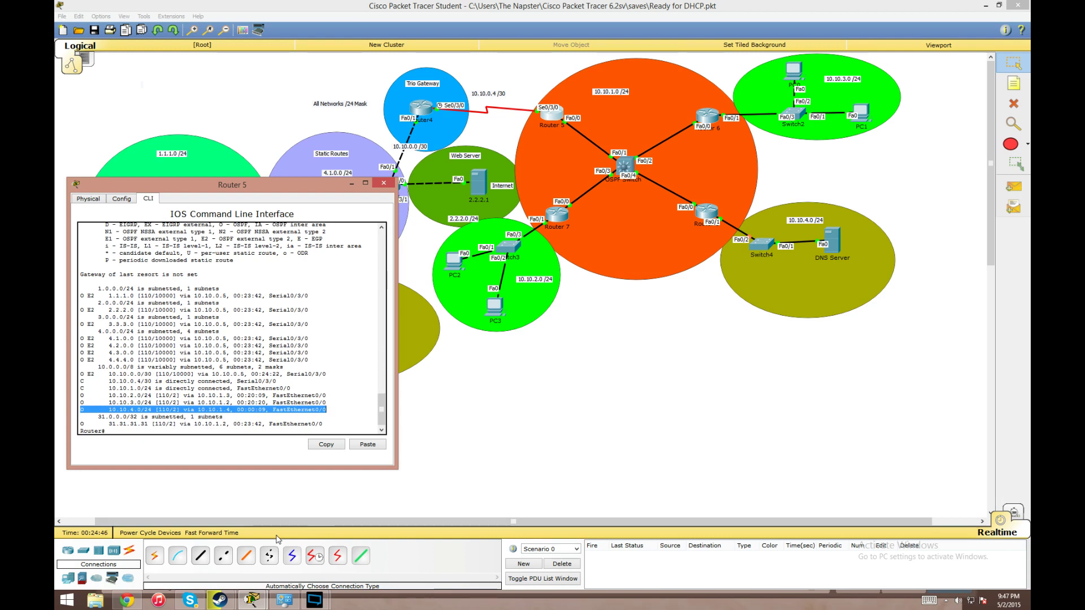
left_click(384, 182)
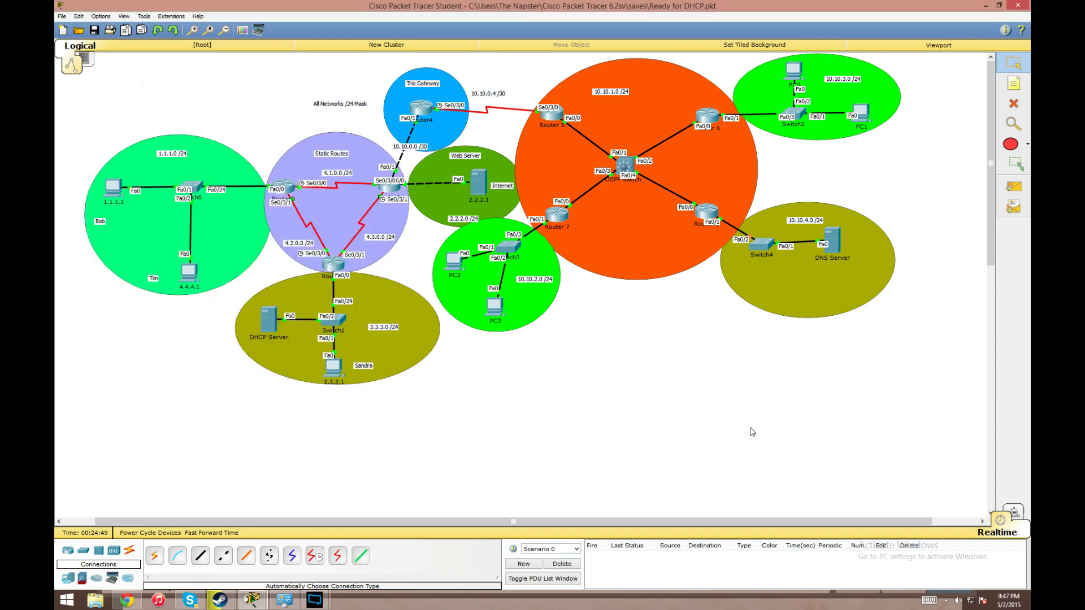
left_click(831, 240)
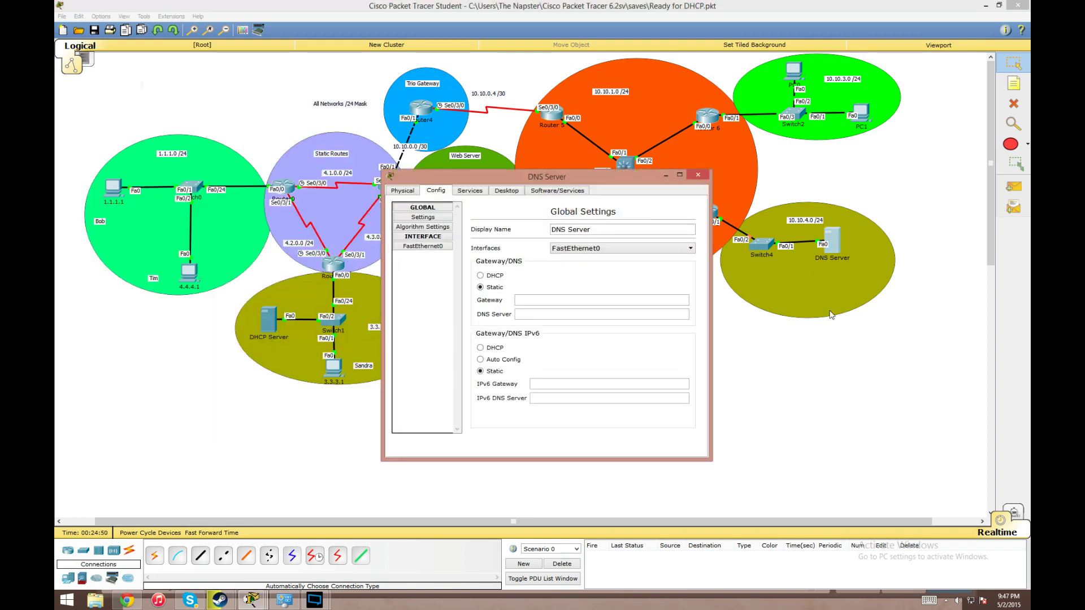
left_click(470, 191)
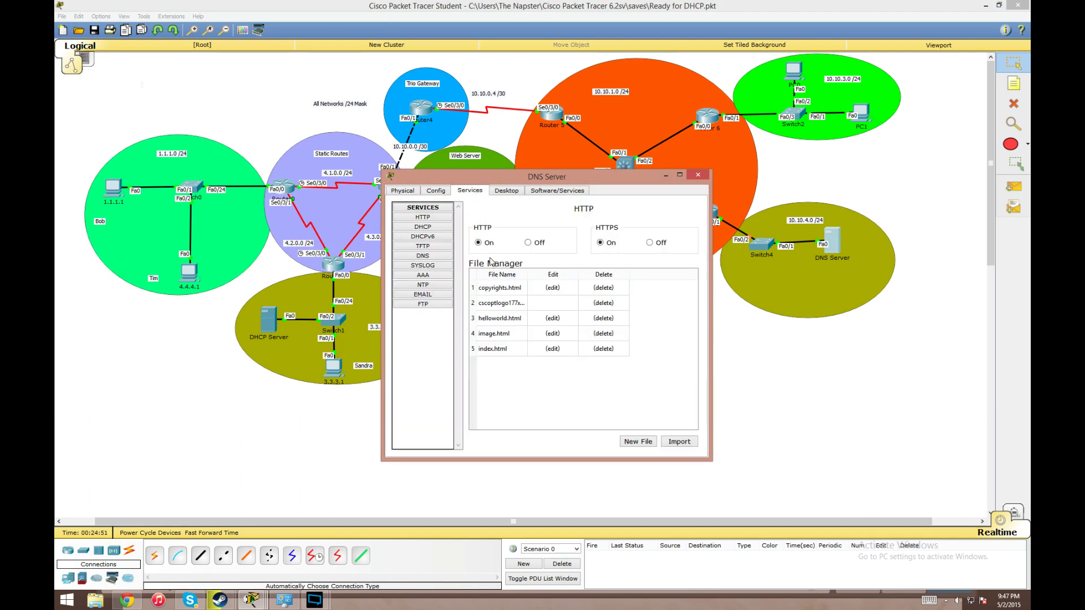
left_click(435, 256)
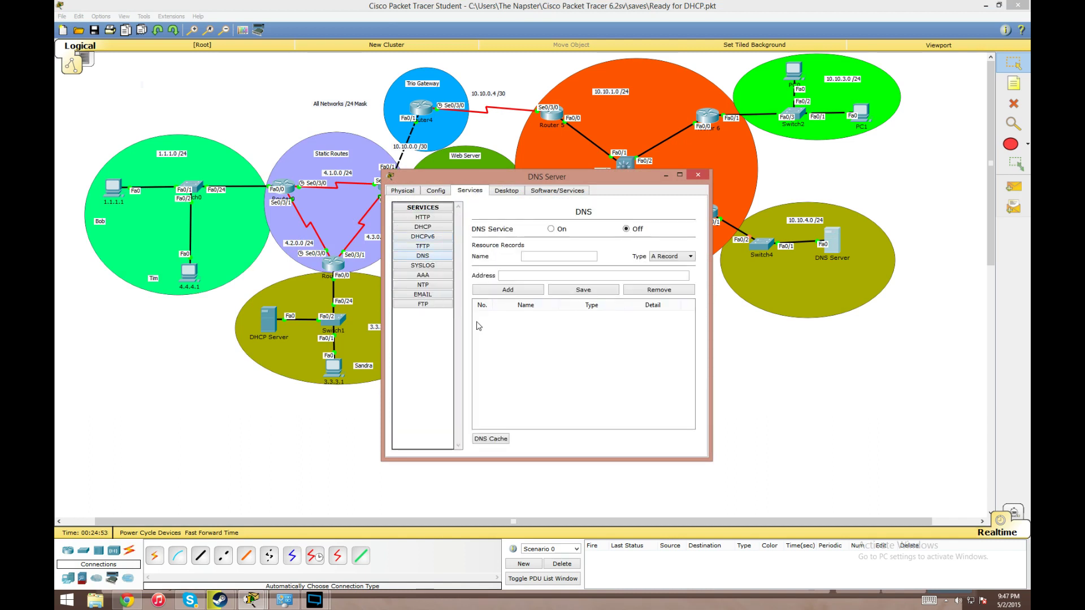
left_click(551, 229)
type("www.test.com")
key("Tab")
key("Tab")
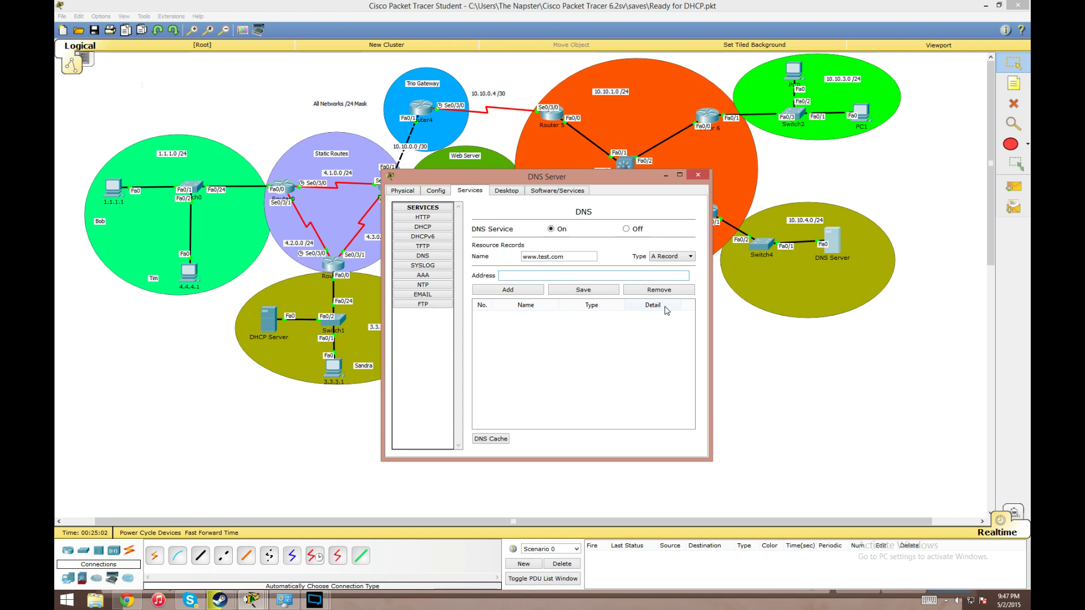
type("2.2.2.1")
left_click_drag(568, 175, 644, 232)
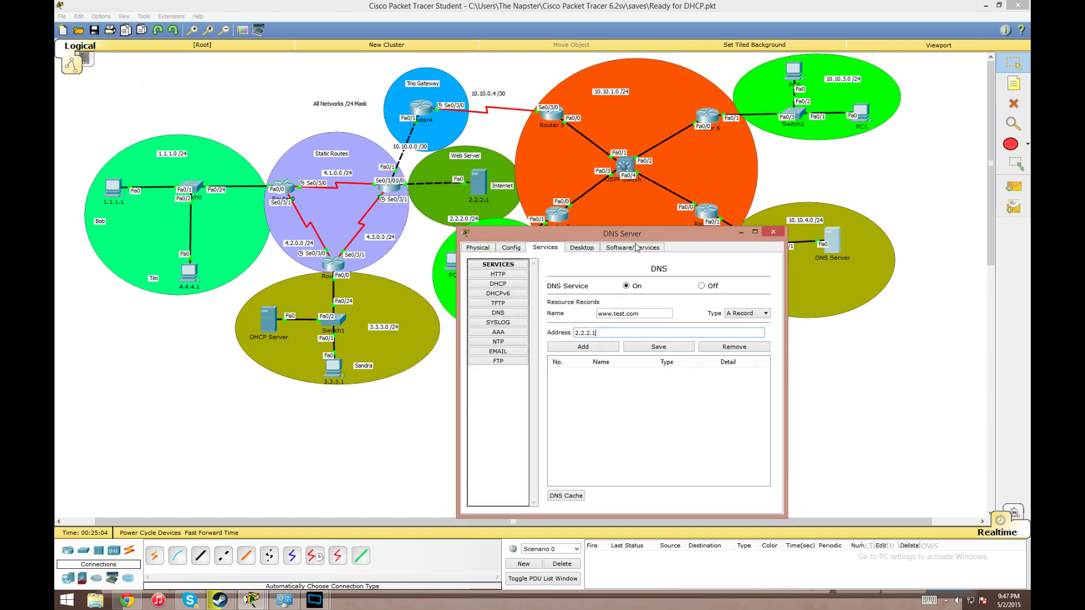
left_click(613, 349)
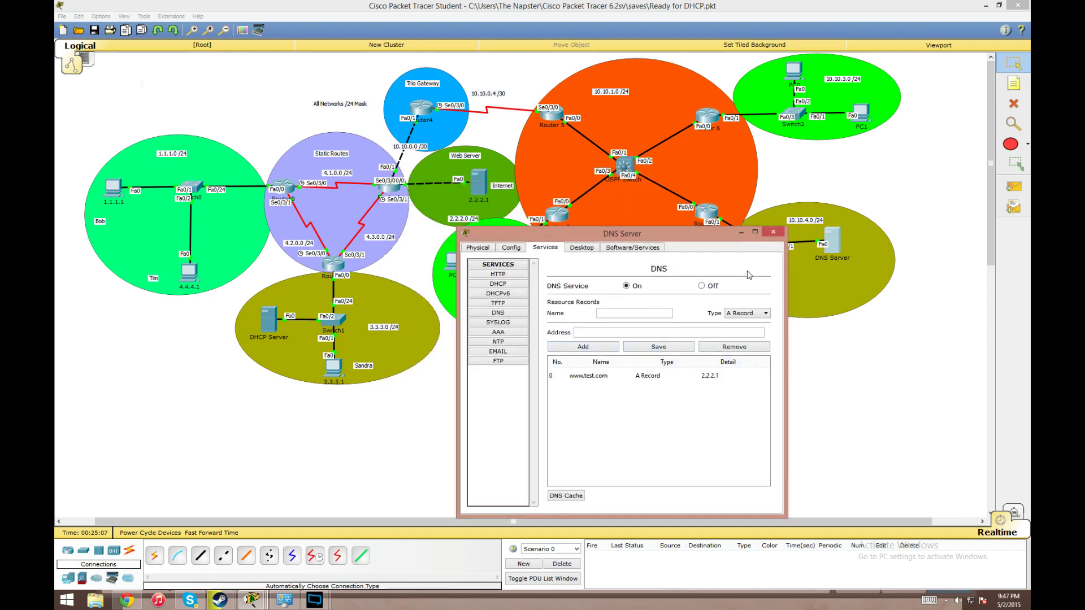
left_click(776, 236)
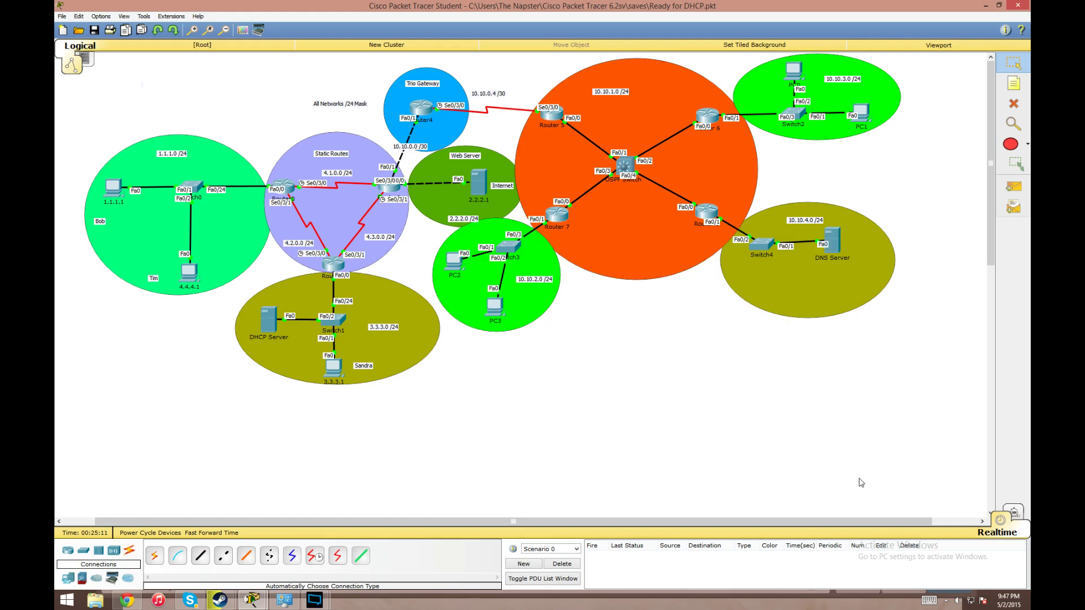
On Router 6, set the Router6_Network DHCP pool's dns-server to 10.10.4.1.
left_click(706, 118)
left_click_drag(555, 176, 329, 151)
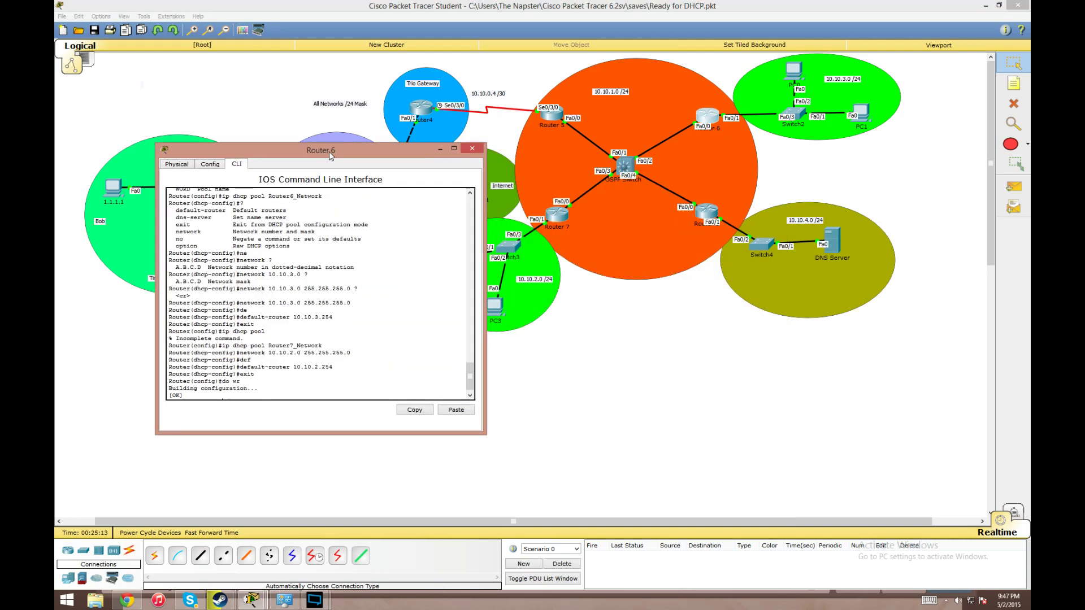
key("Return")
key("Return")
key("Return")
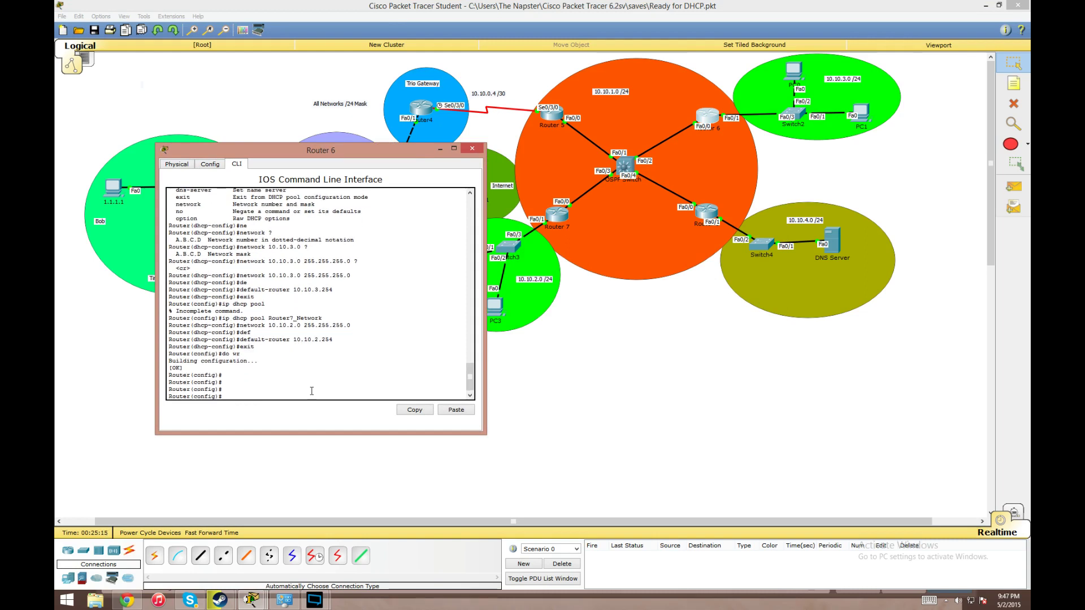
type("ip dhcp pool Router6_Network")
key("Return")
type("de")
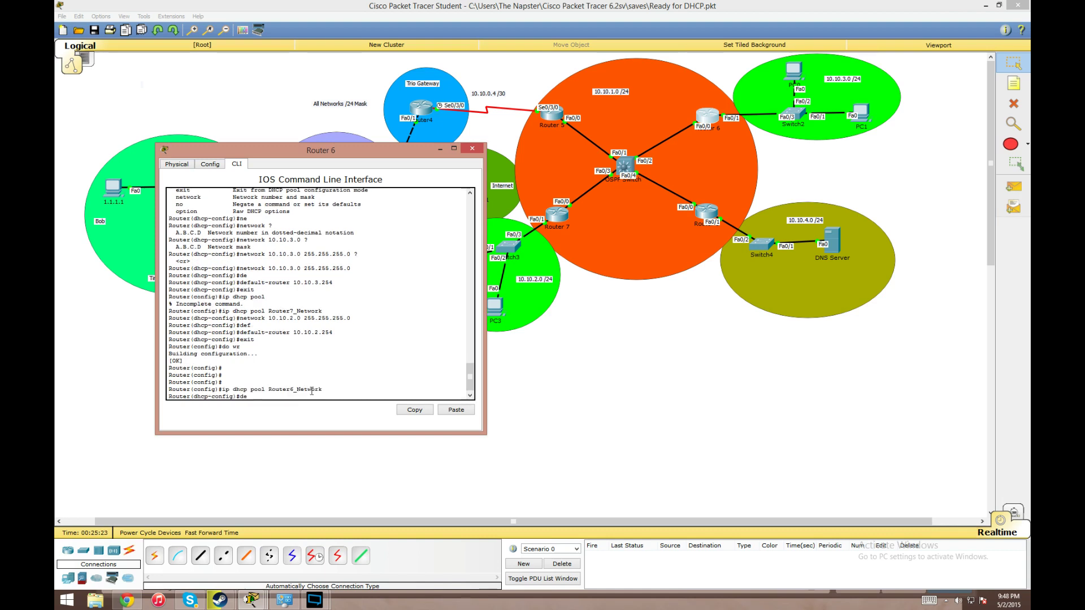
type("n")
key("Tab")
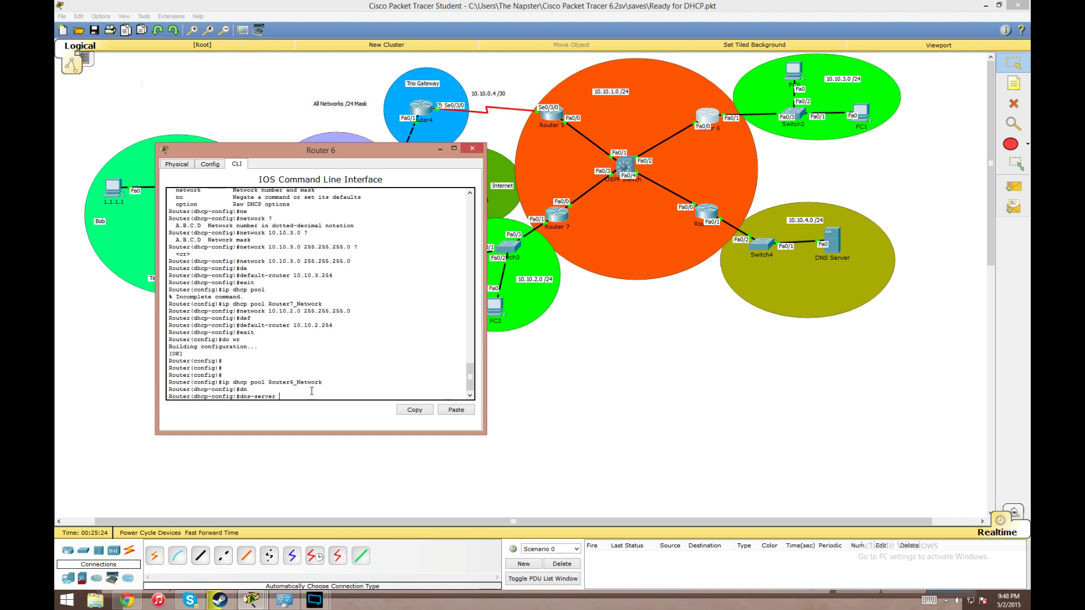
type("10.10.4.1")
key("Return")
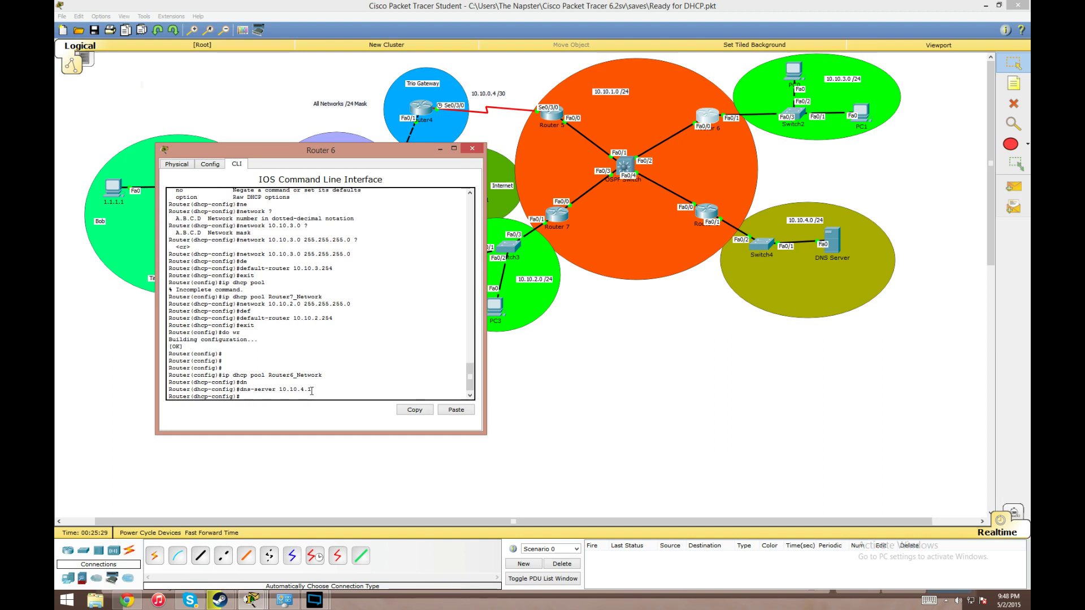
type("exit")
key("Return")
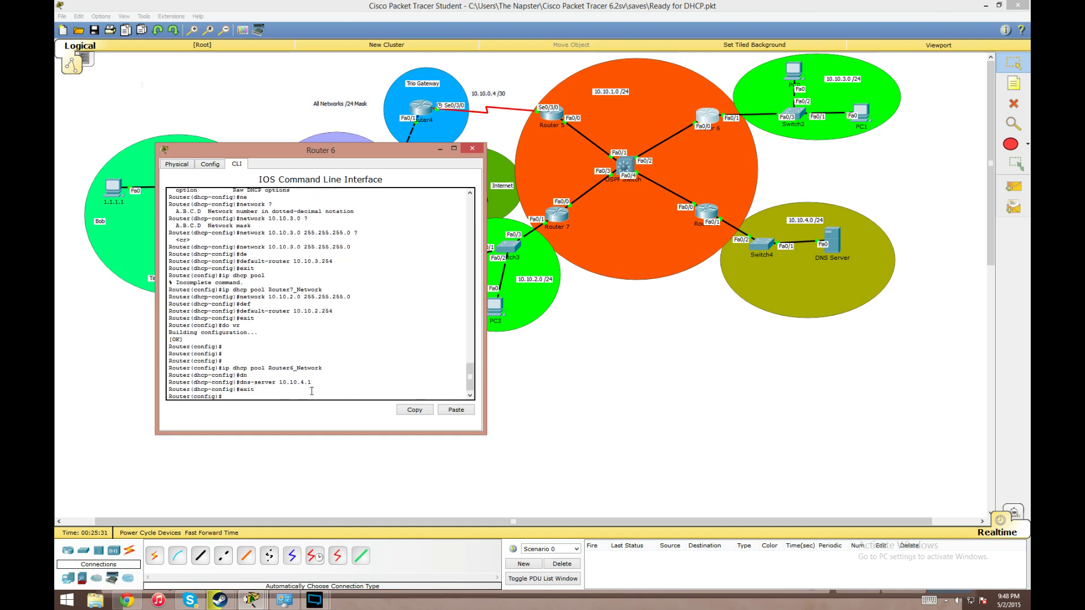
Set the Router7_Network DHCP pool's dns-server to 10.10.4.1.
type("ip dhcp pool Router7_Network")
key("Return")
type("de")
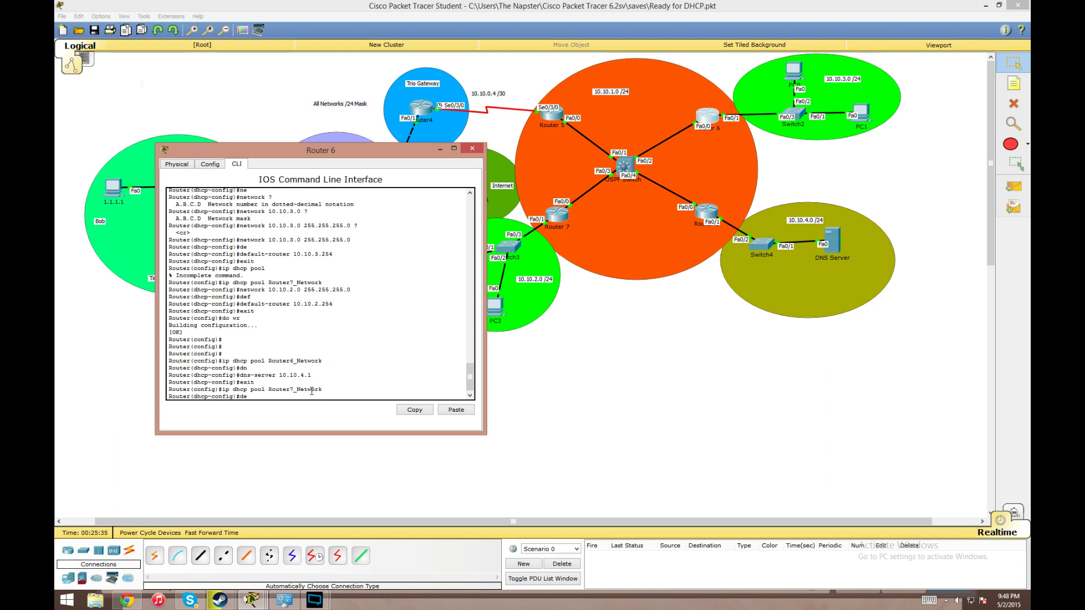
type("n")
key("Tab")
type("ns")
key("Tab")
type("10.10")
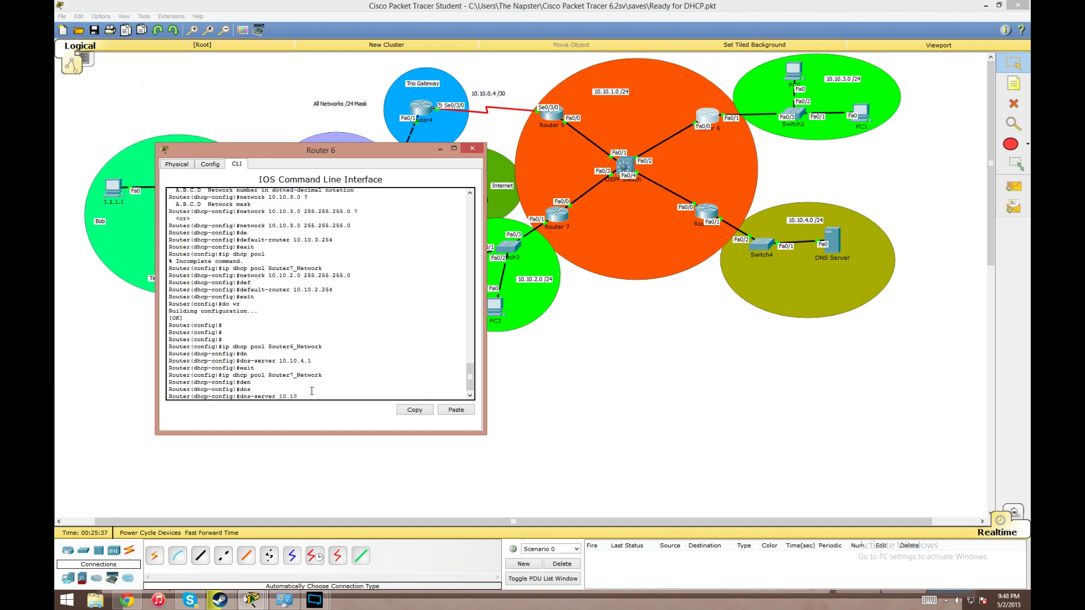
type(".4.1")
key("Return")
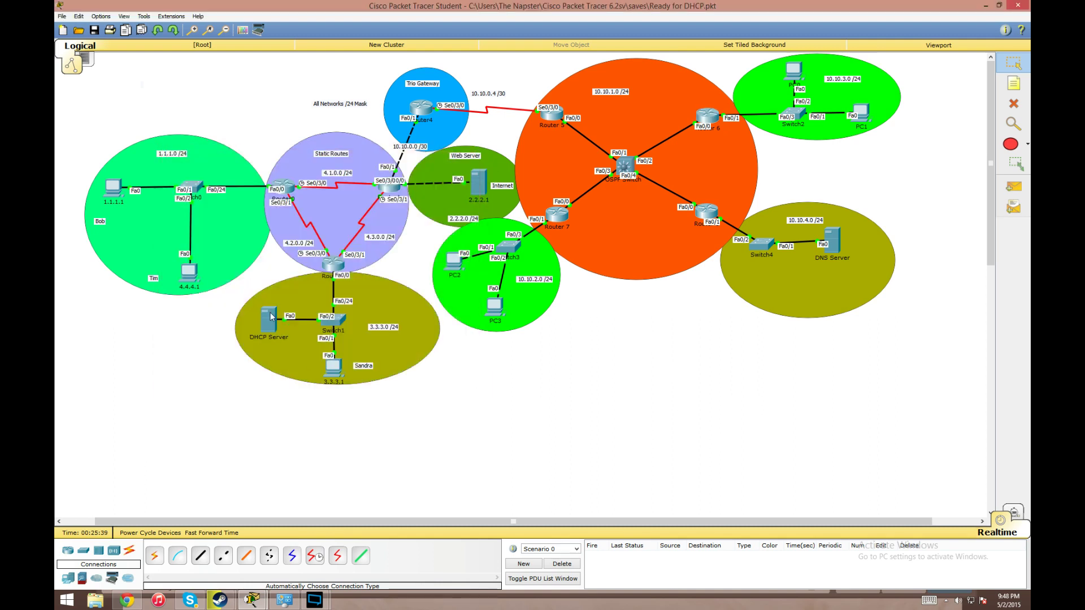
On the DHCP Server, save DNS server 10.10.4.1 in the 2.2.2.0 pool.
left_click(271, 318)
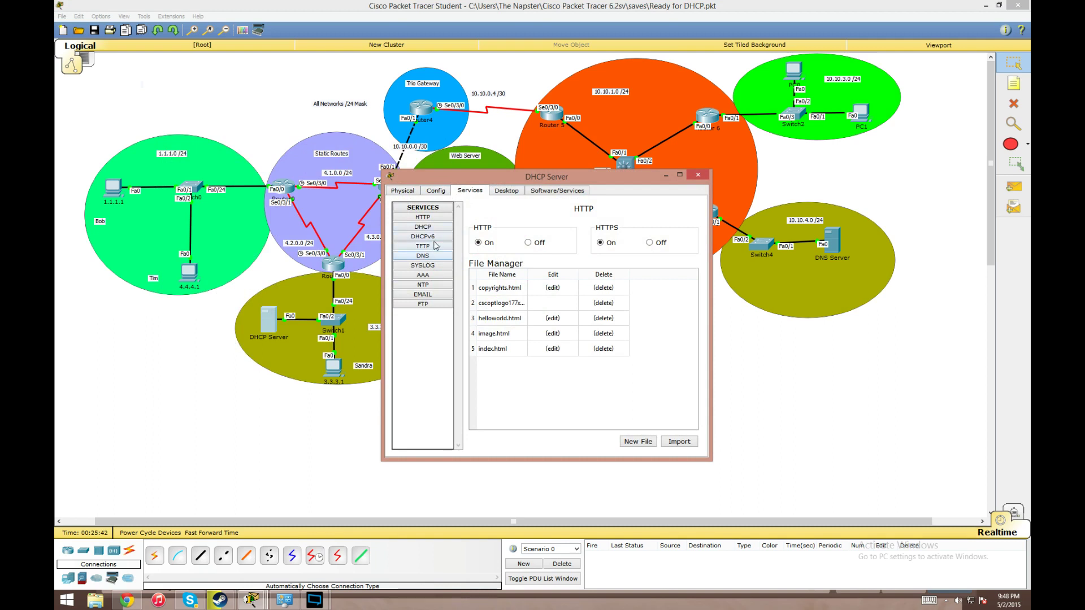
left_click(430, 227)
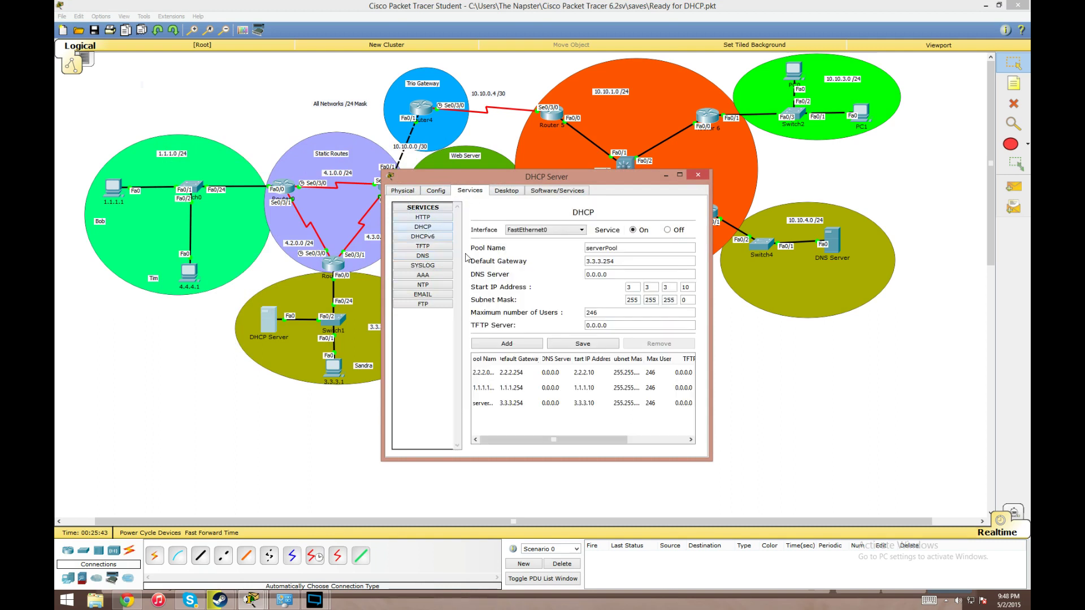
left_click(551, 374)
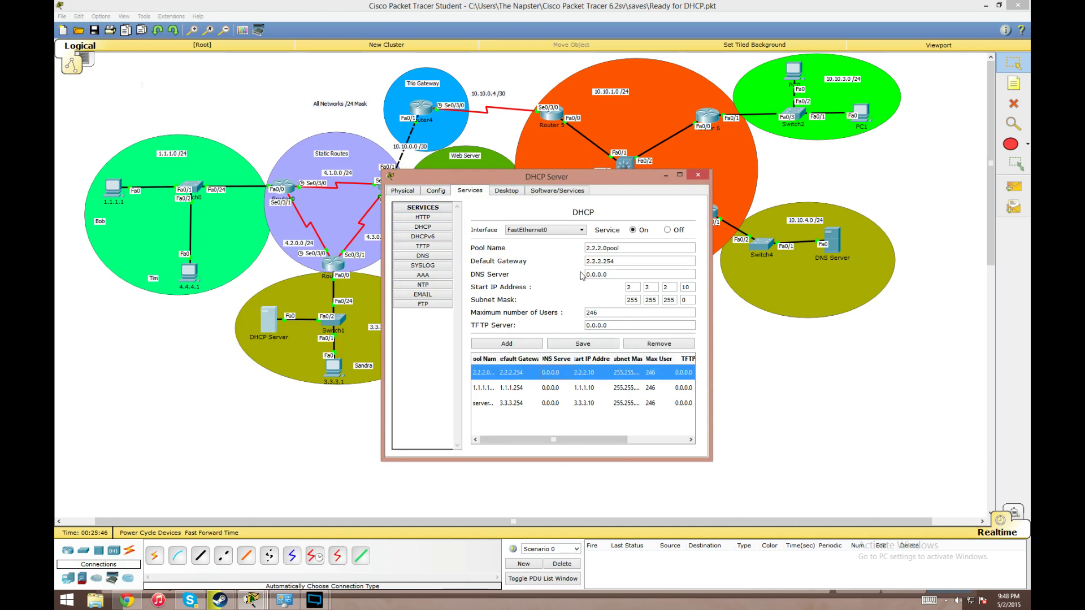
left_click(618, 277)
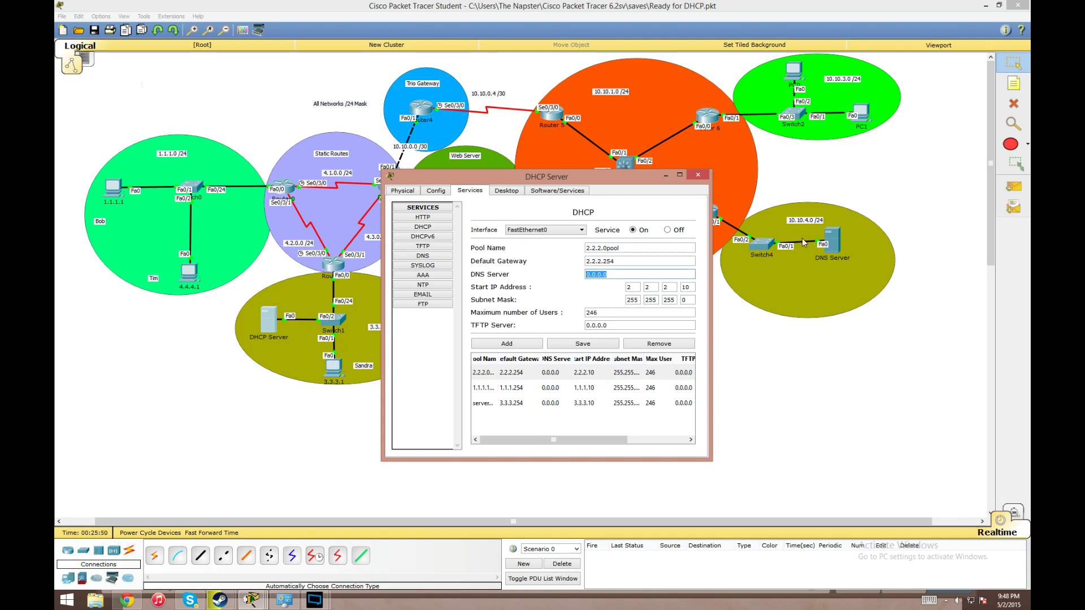
type("10.10.4.1")
left_click(580, 345)
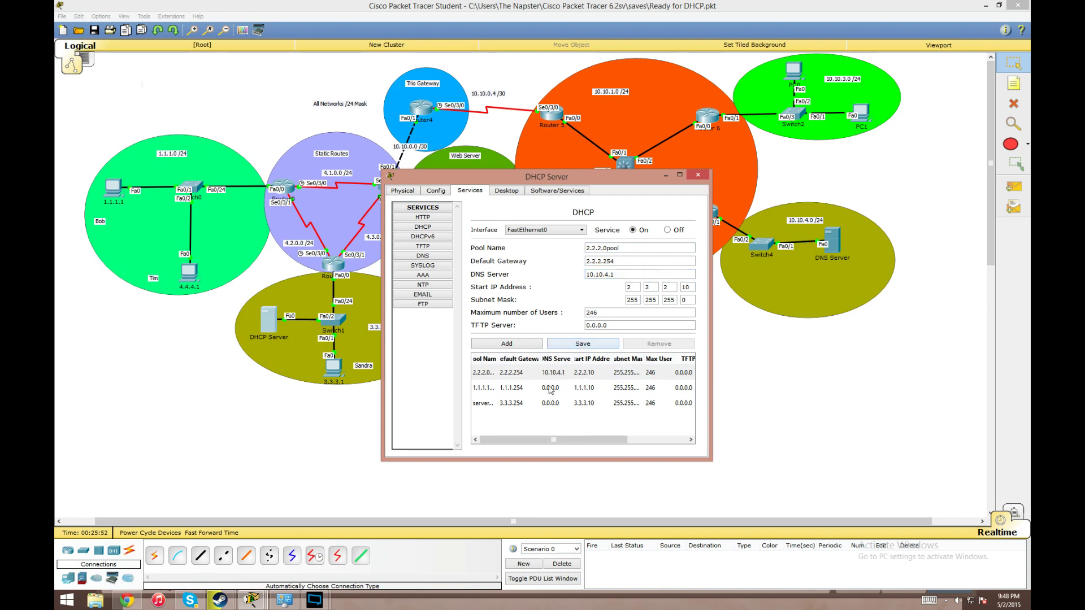
Save DNS server 10.10.4.1 in the 1.1.1.1 pool and serverPool, then close the settings.
left_click(549, 388)
left_click(588, 275)
type("10.10.4.1")
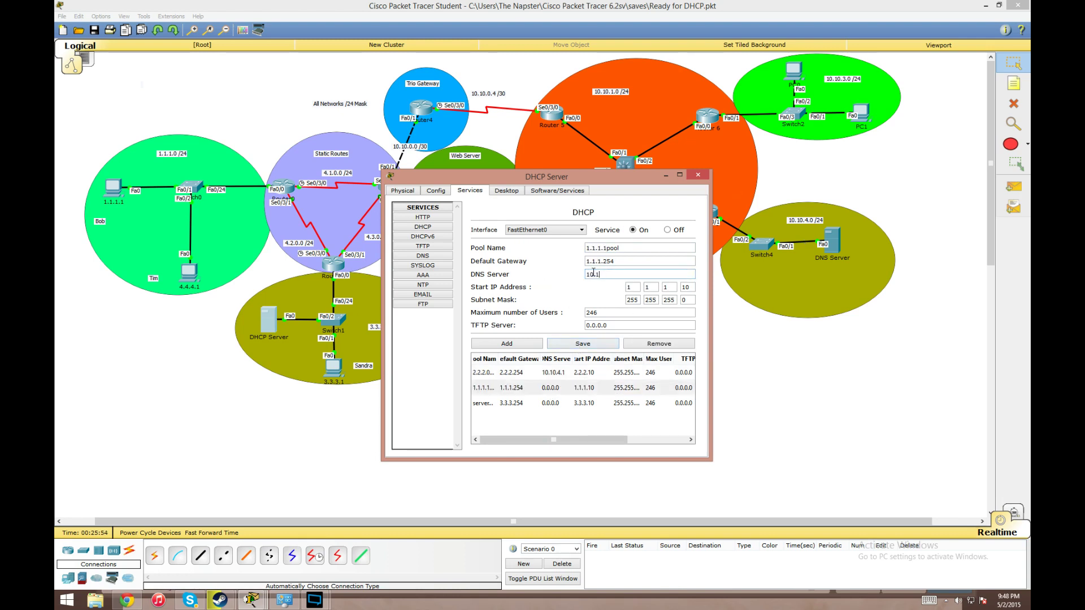
left_click(584, 346)
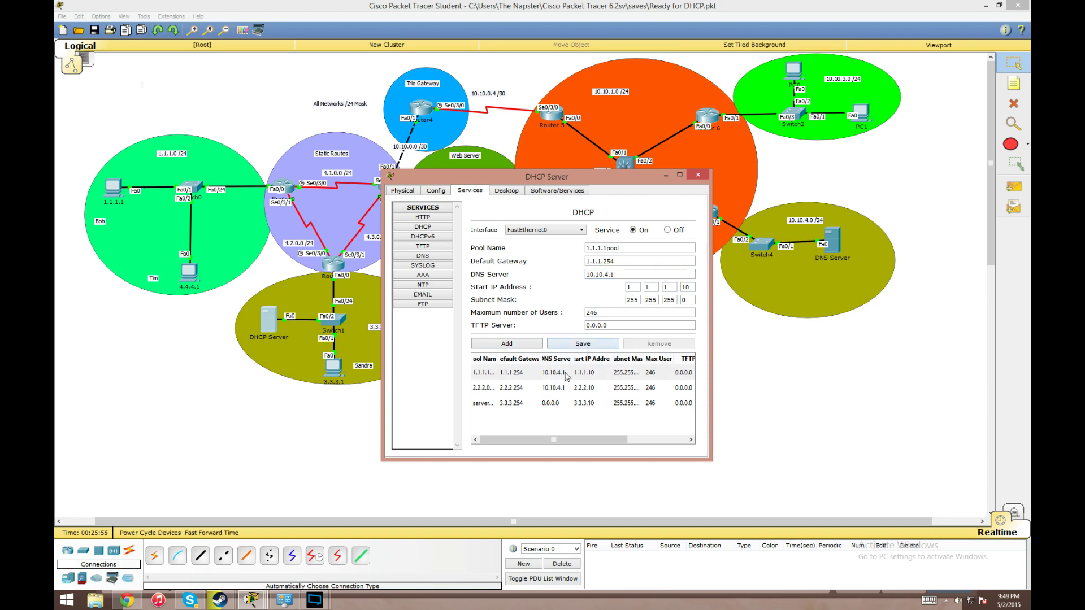
left_click(534, 405)
left_click(631, 275)
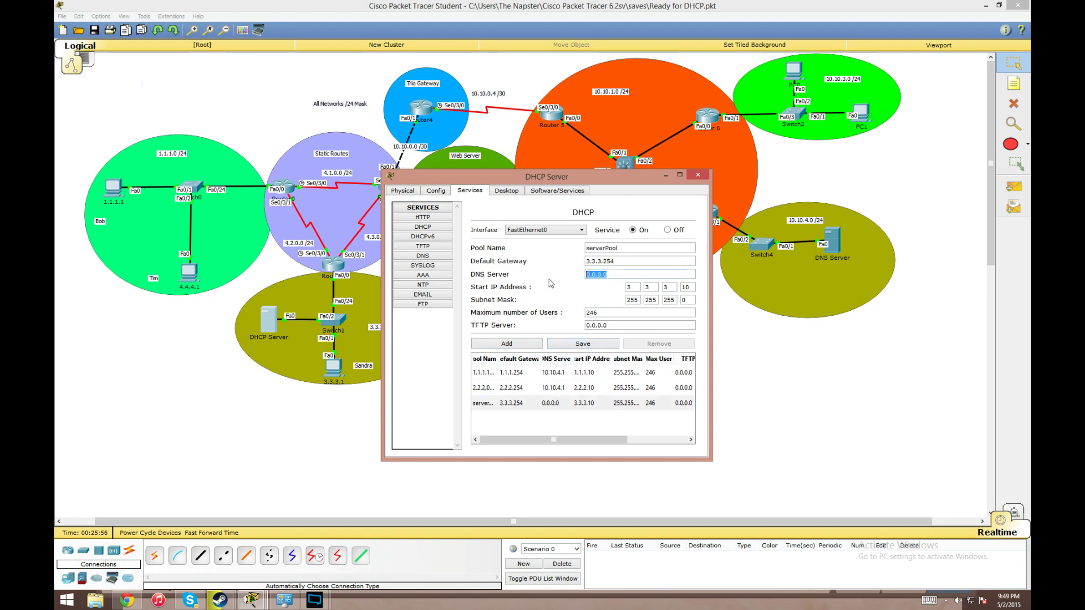
type("10.10.4.1")
left_click(603, 344)
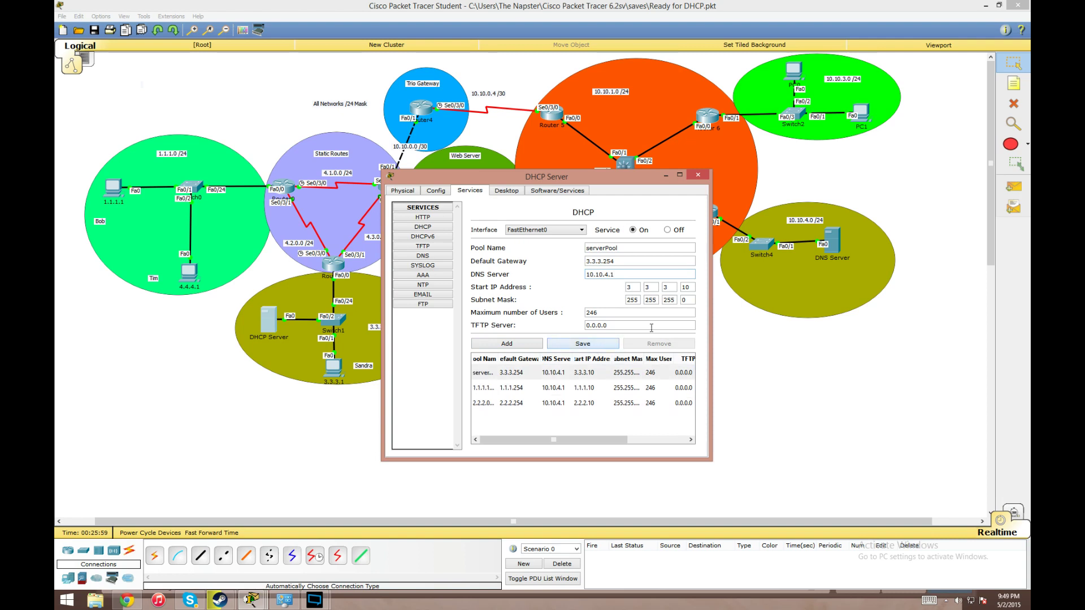
left_click(699, 176)
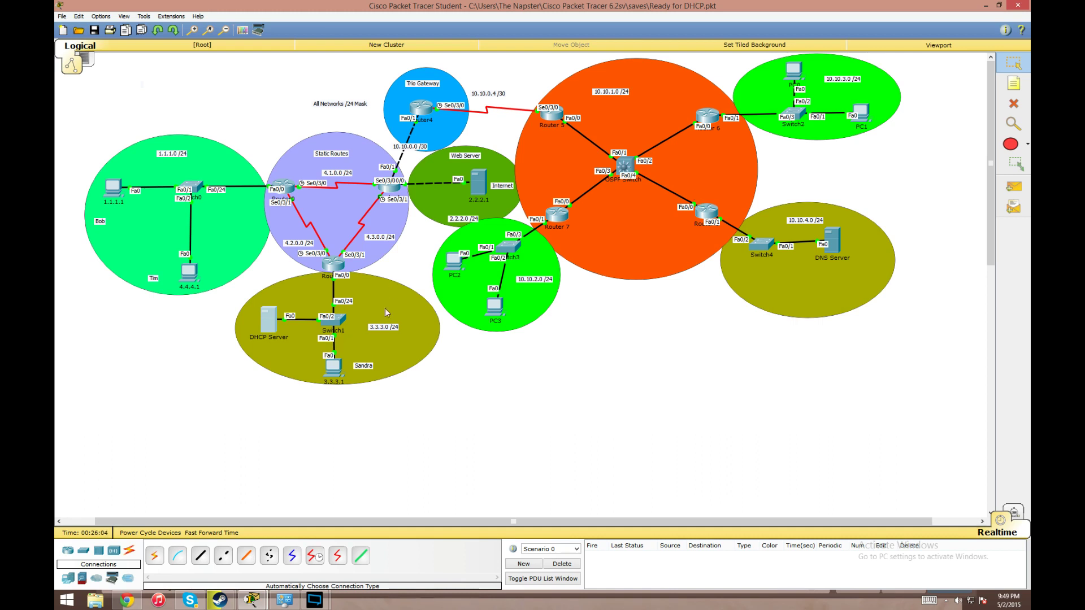
Renew the DHCP lease on the 3.3.3.1 PC by toggling Static back to DHCP.
left_click(338, 365)
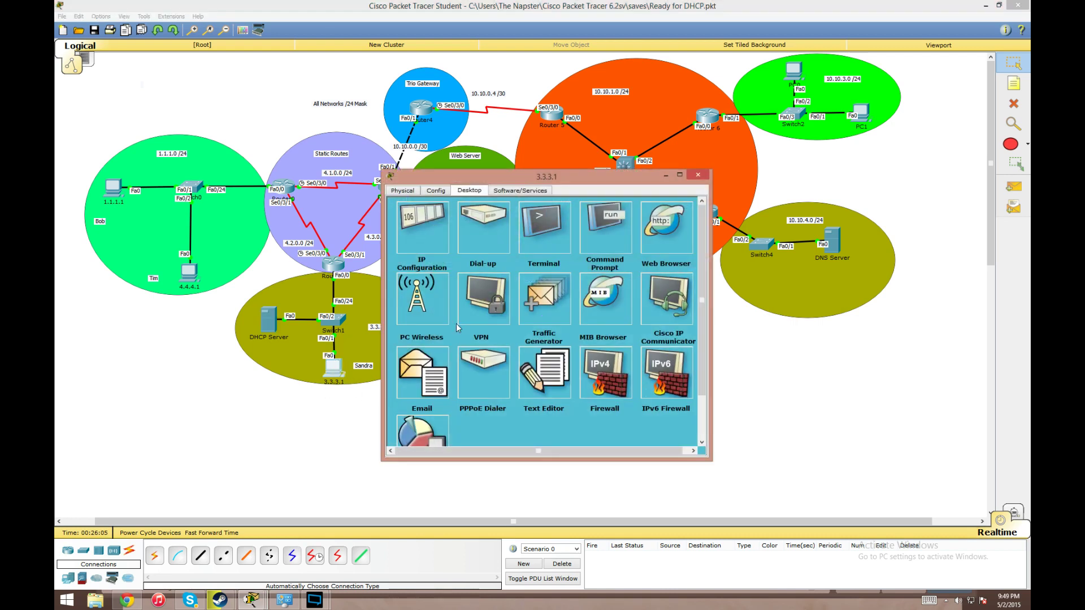
left_click(422, 211)
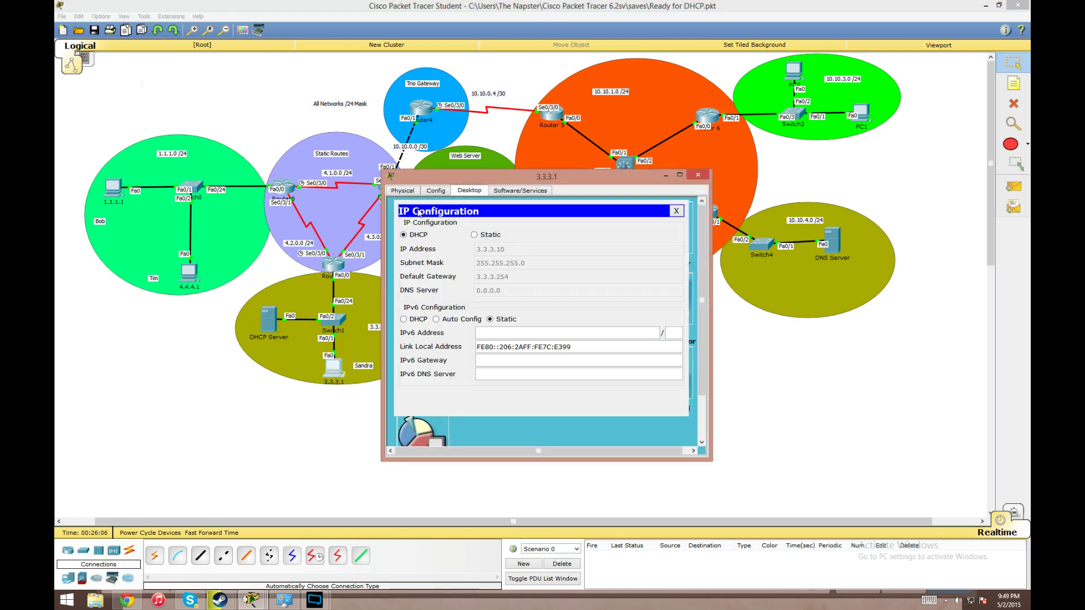
left_click(476, 236)
left_click(403, 234)
left_click(698, 175)
Switch the 1.1.1.1 PC's IP configuration to DHCP.
left_click(115, 193)
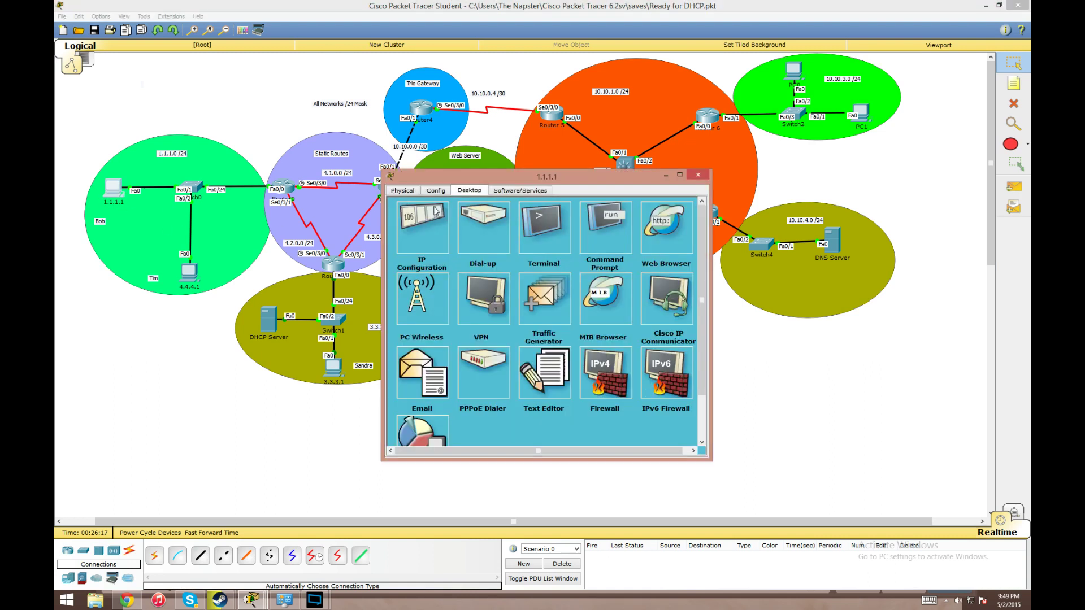
left_click(423, 221)
left_click(428, 237)
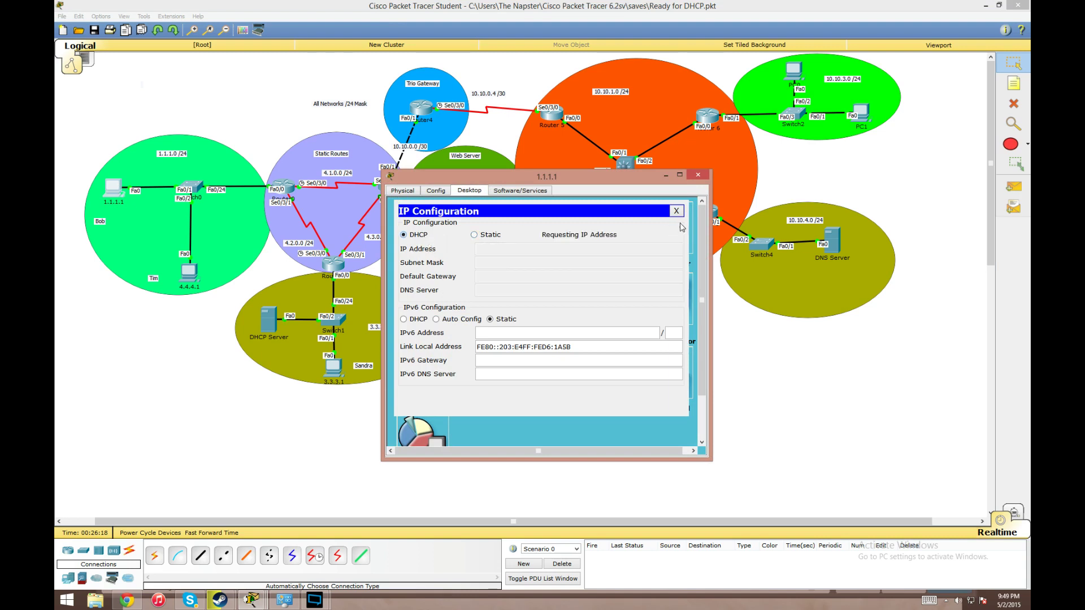
left_click(698, 175)
Try DHCP on the 4.4.4.1 PC, then leave it on static addressing.
left_click(195, 277)
left_click(469, 190)
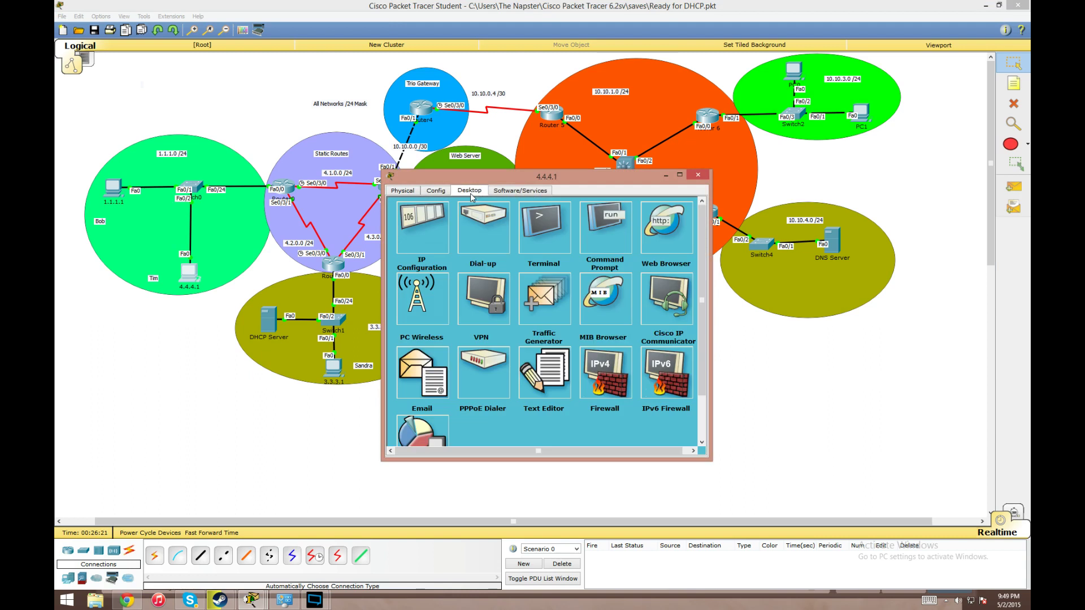
left_click(423, 221)
left_click(415, 236)
left_click(480, 236)
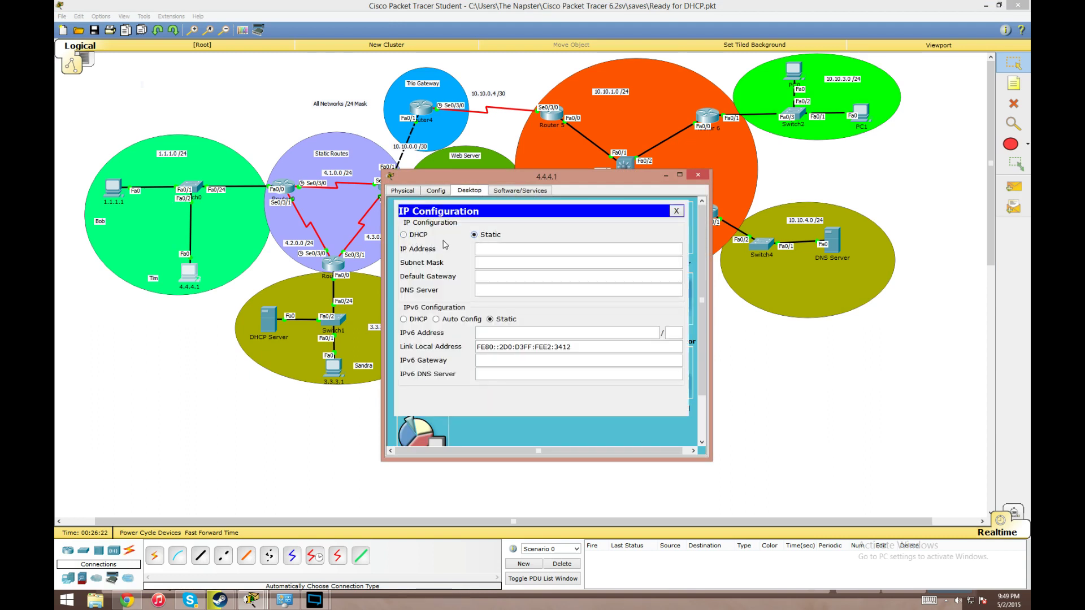
left_click(421, 237)
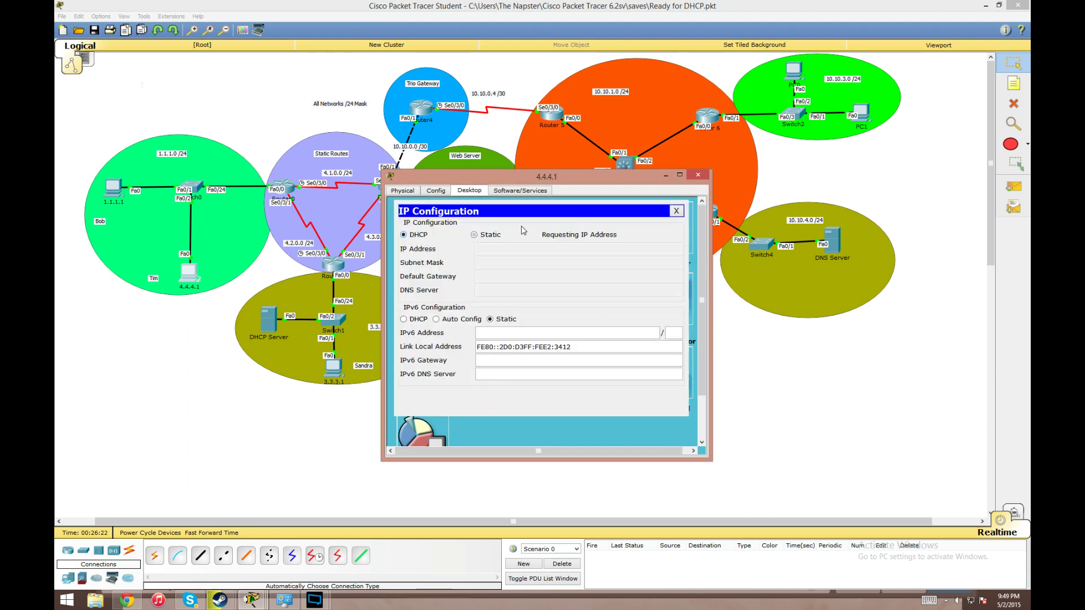
left_click(492, 239)
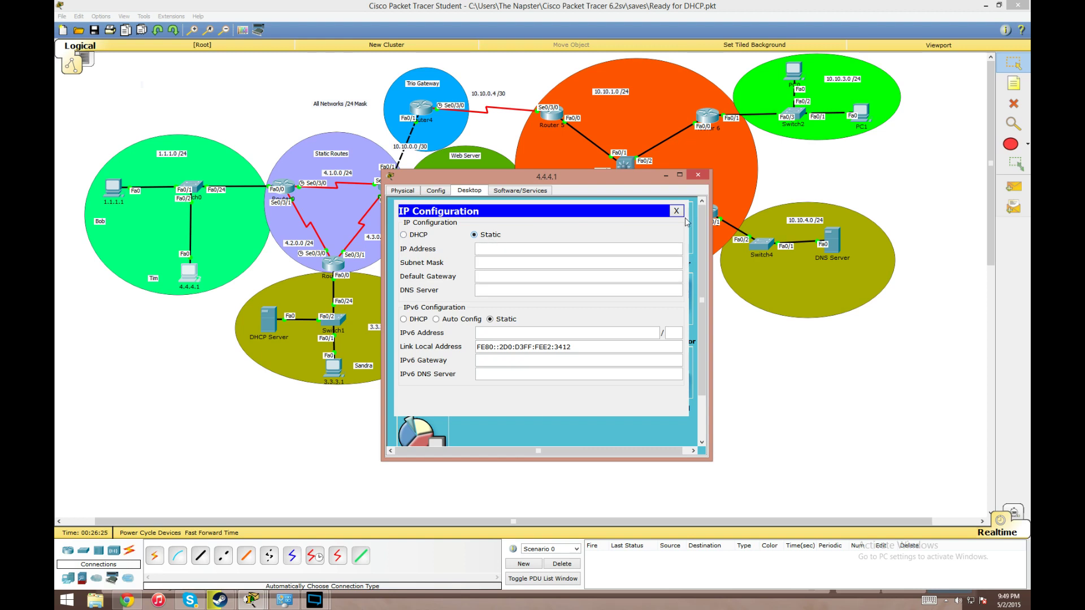
left_click(698, 177)
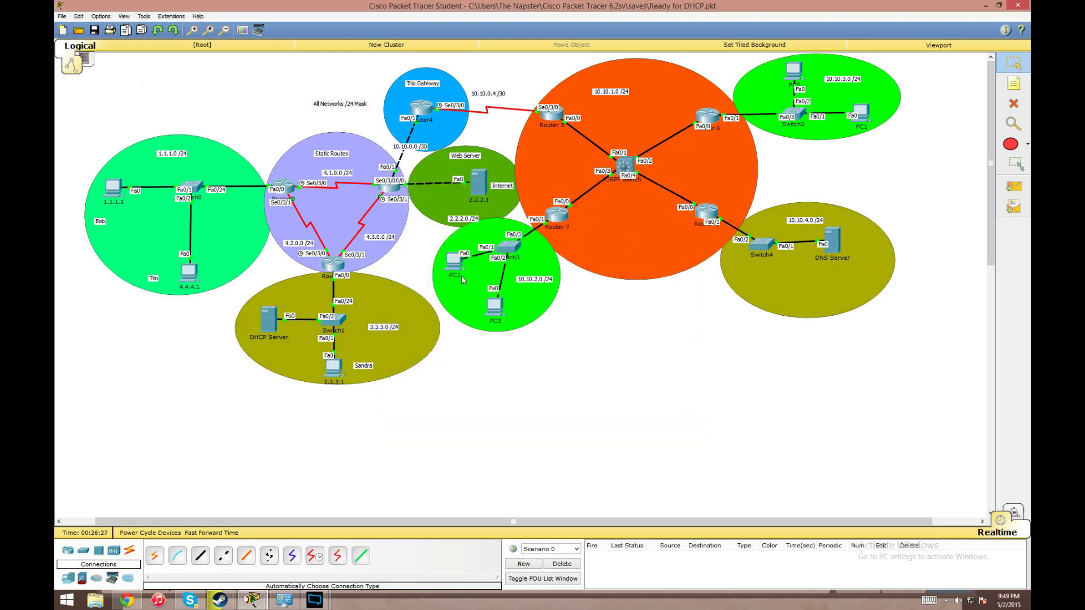
Renew the DHCP leases on PC2 and PC3.
left_click(455, 261)
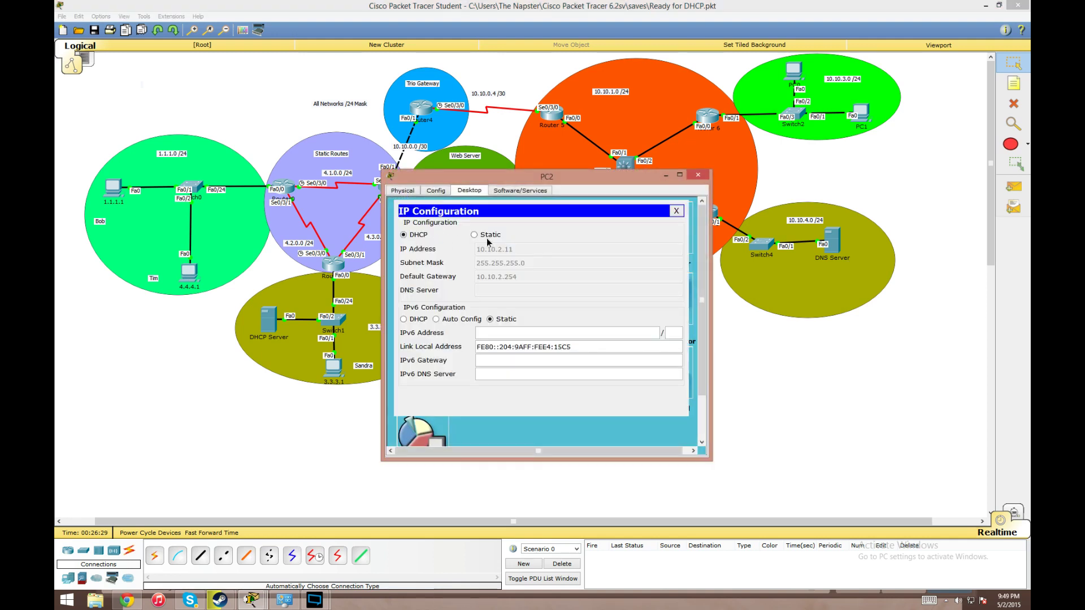
left_click(420, 235)
left_click(698, 175)
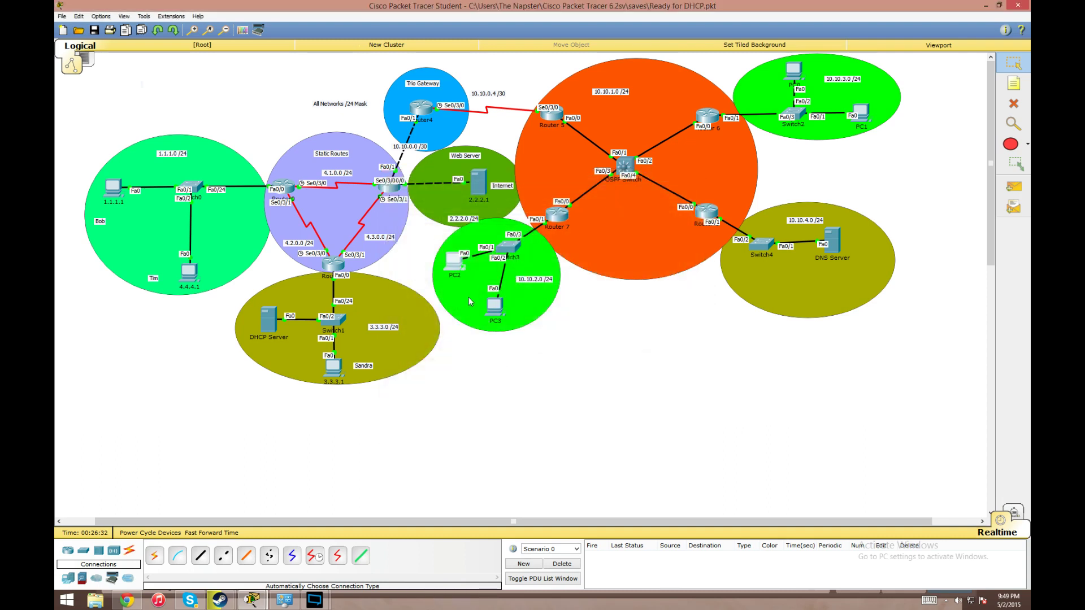
left_click(469, 298)
left_click(446, 219)
left_click(473, 235)
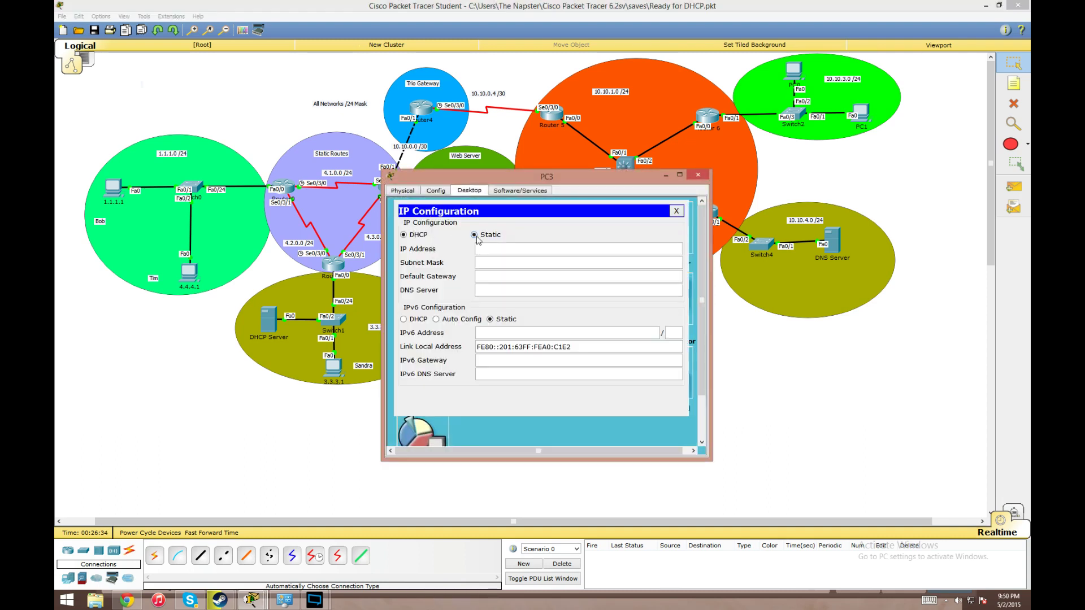
left_click(419, 235)
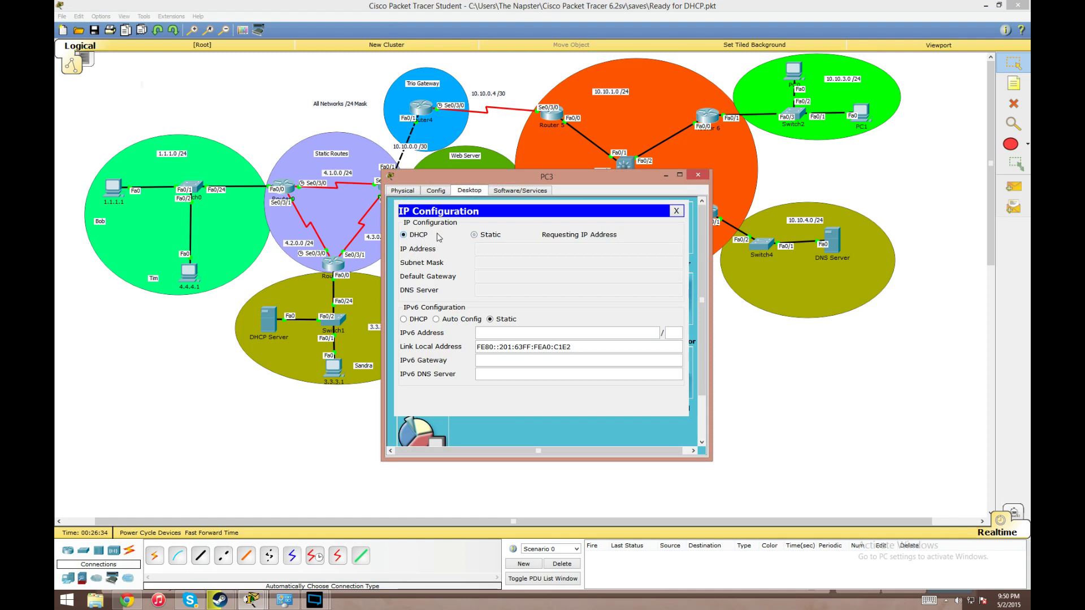
left_click(698, 175)
Renew PC0's DHCP lease, getting 10.10.3.12 with DNS 10.10.4.1.
left_click(794, 70)
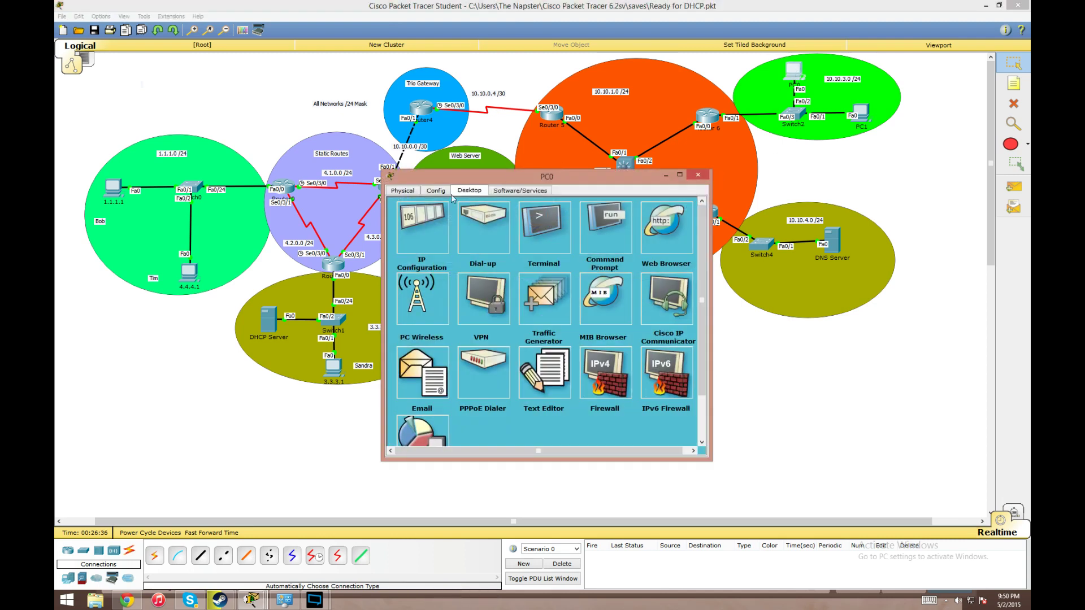
left_click(446, 226)
left_click(486, 235)
left_click(418, 234)
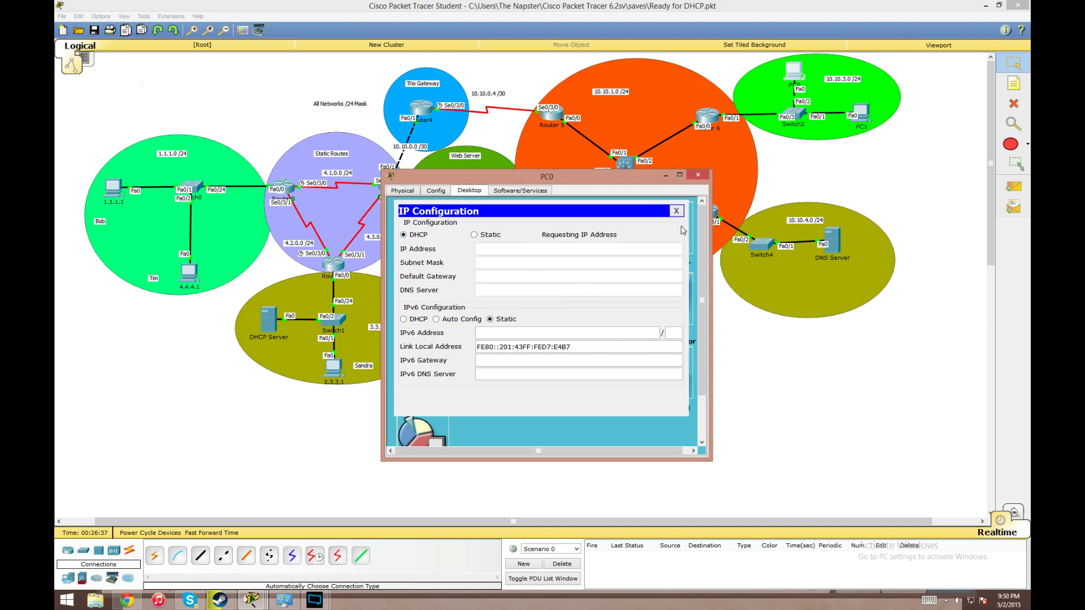
left_click(698, 175)
Renew PC1's DHCP lease by toggling Static and DHCP twice.
left_click(860, 113)
left_click(422, 226)
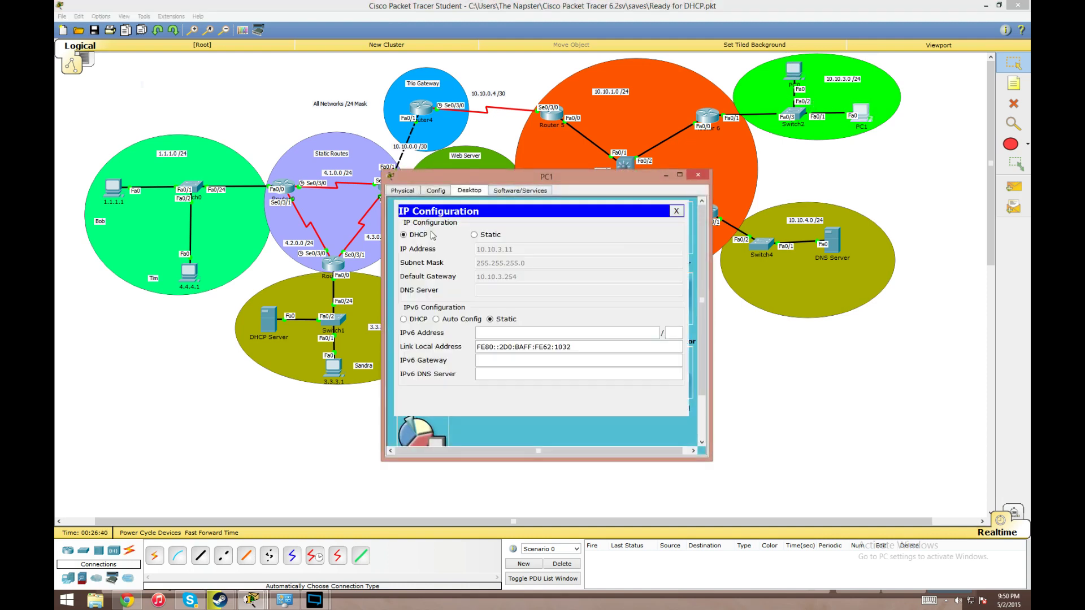
left_click(475, 235)
left_click(404, 234)
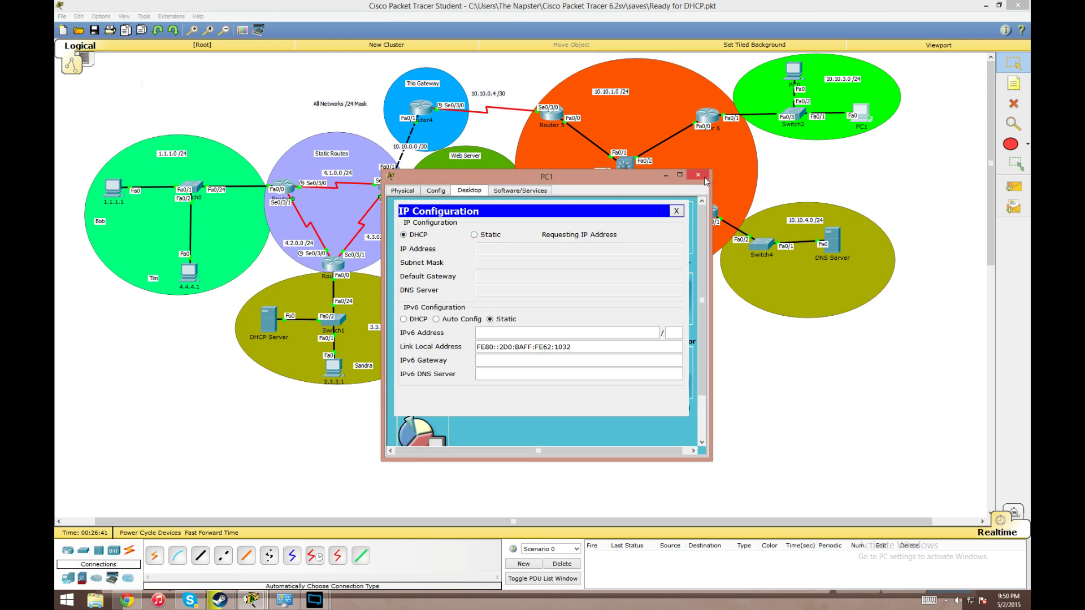
left_click(473, 235)
left_click(403, 234)
left_click(698, 176)
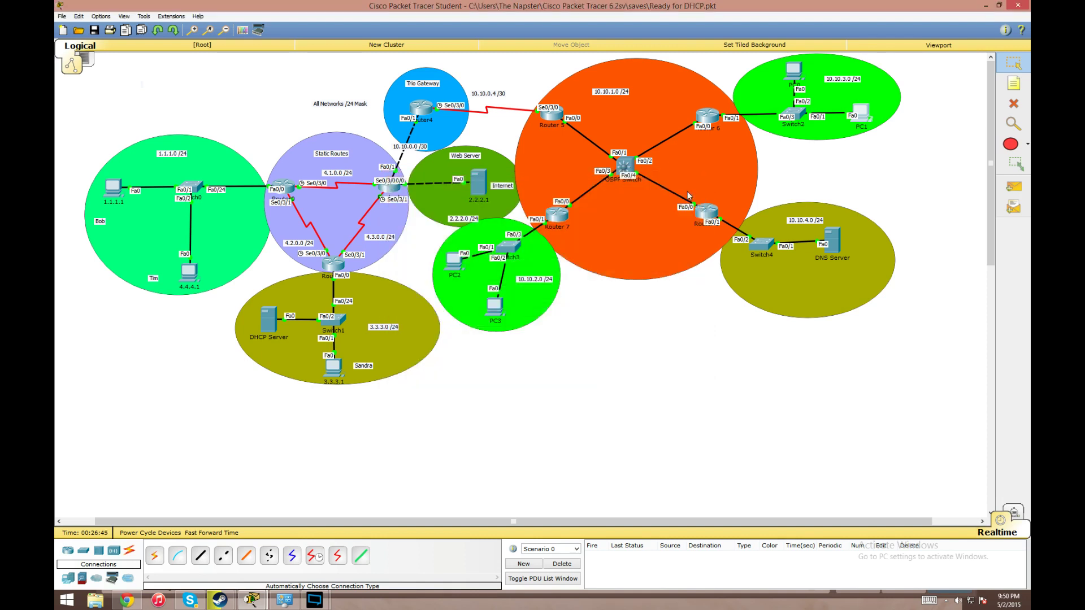
Enter the DNS Server's static IP 10.10.4.1, mask 255.255.255.0 and gateway 10.10.4.254.
left_click(497, 315)
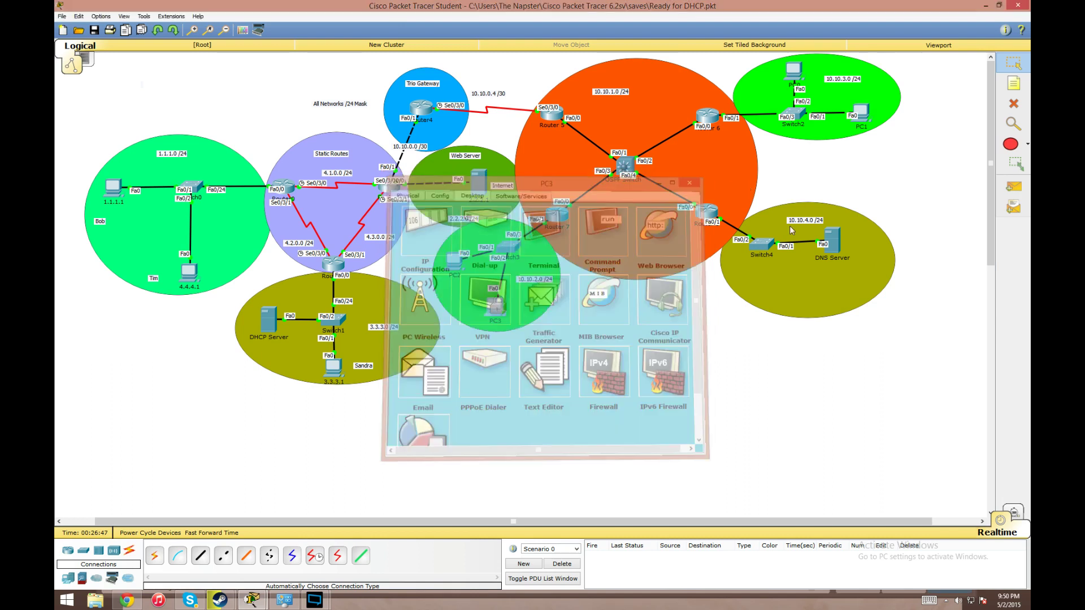
left_click(831, 240)
left_click(507, 191)
left_click(425, 229)
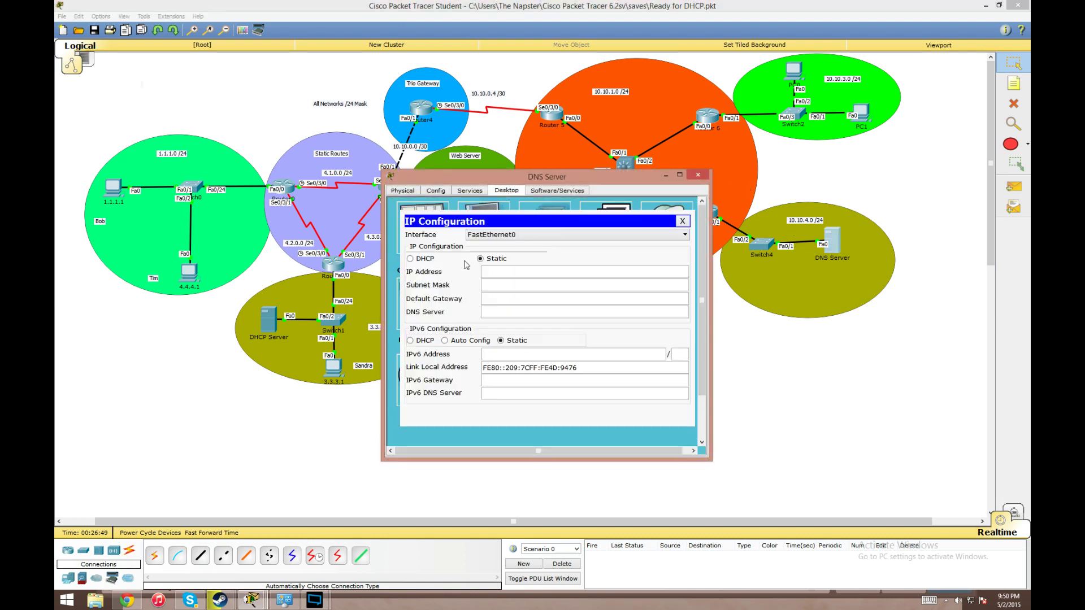
left_click(508, 272)
type("10.10.1")
key("Tab")
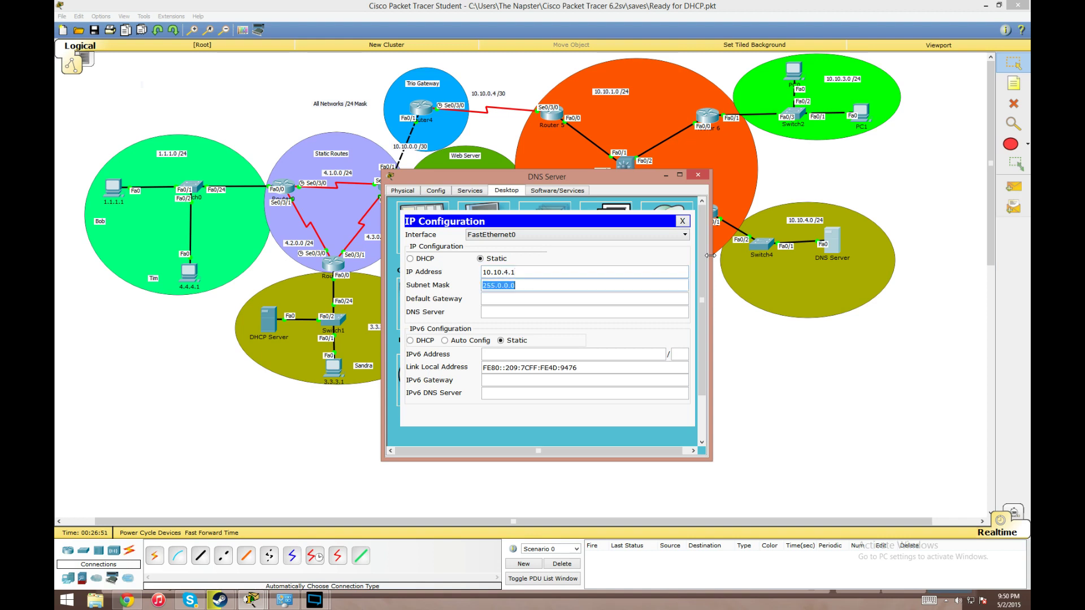
type("255.255.255.0")
key("Tab")
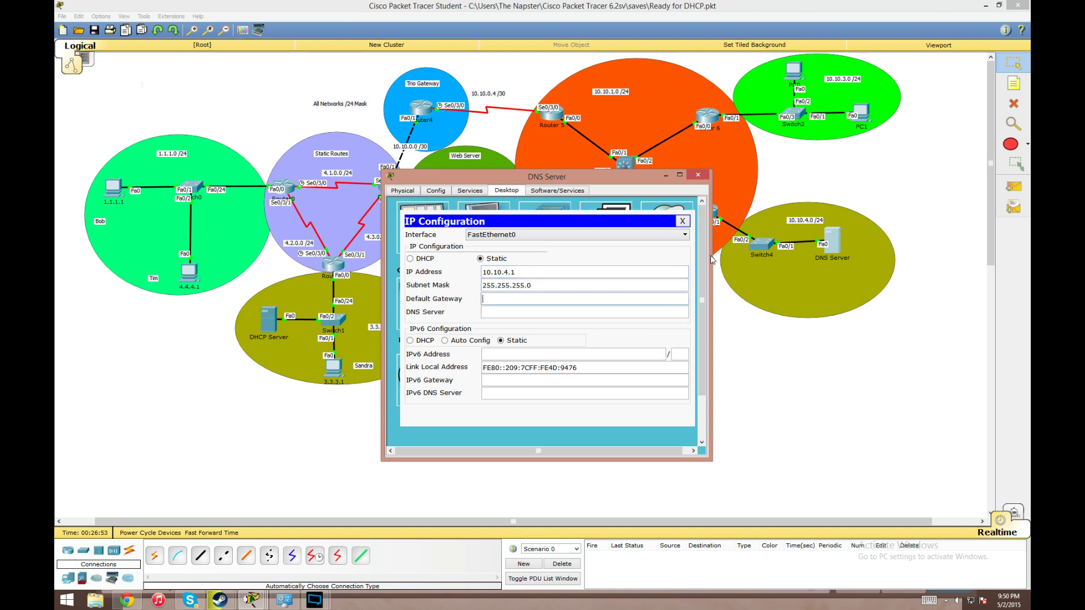
type("10.10.4.254")
key("Tab")
type("10.1")
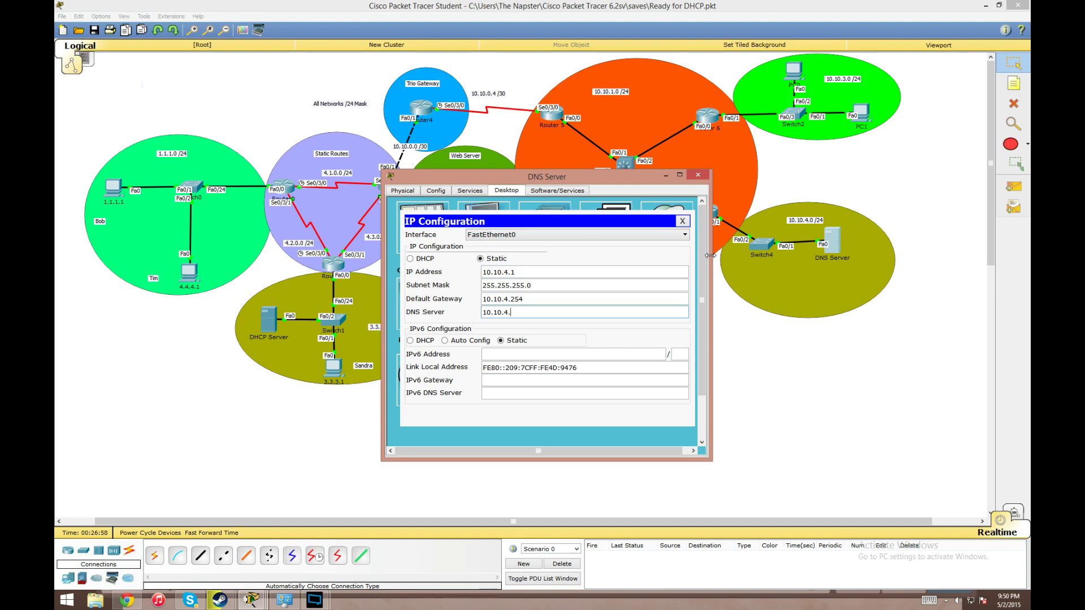
left_click(682, 221)
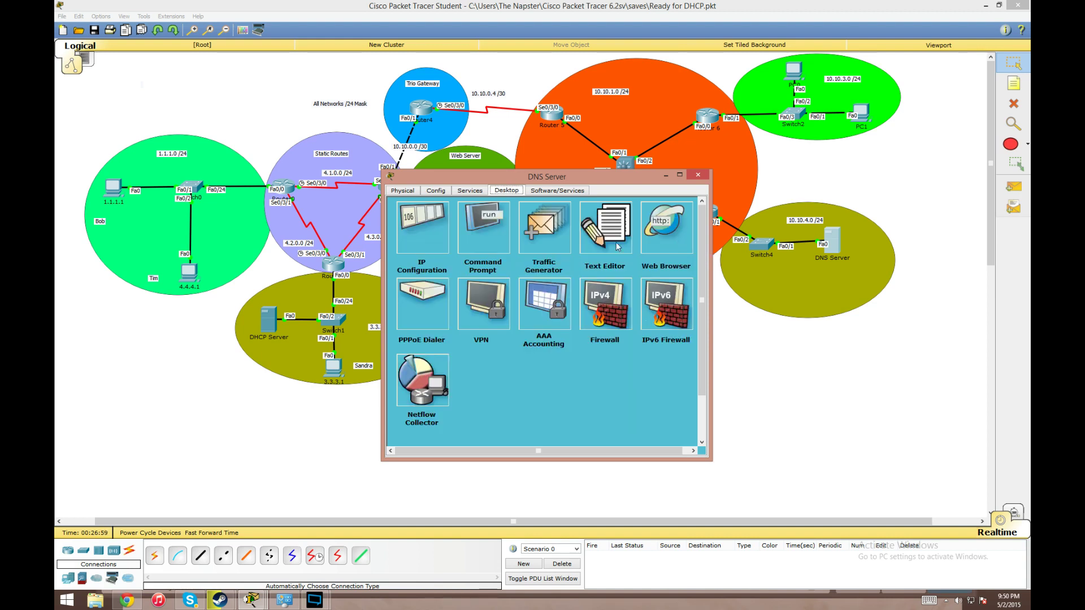
left_click(698, 175)
left_click(494, 306)
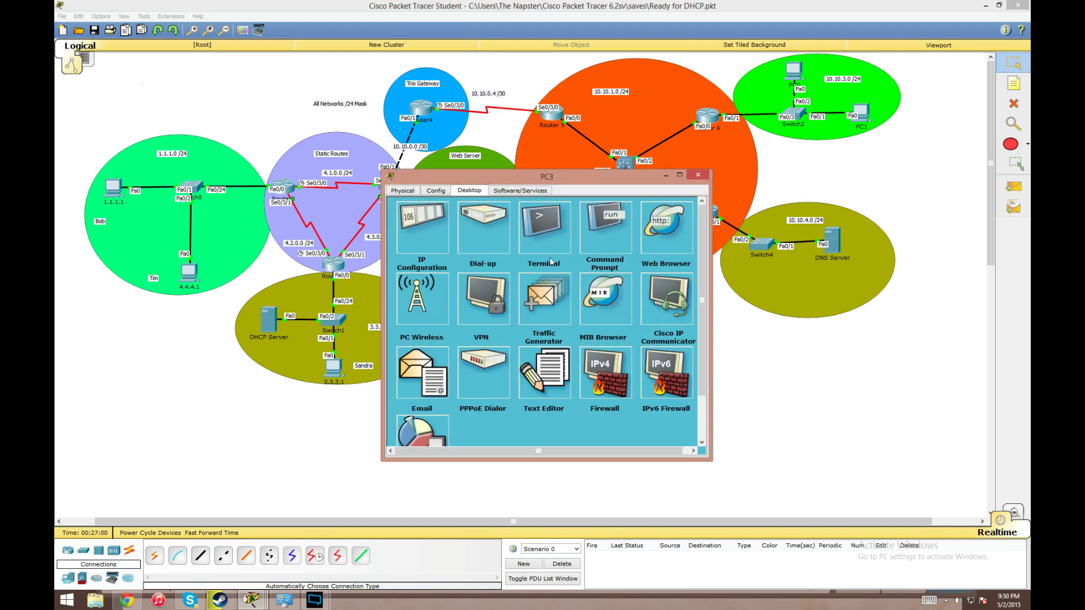
left_click(666, 218)
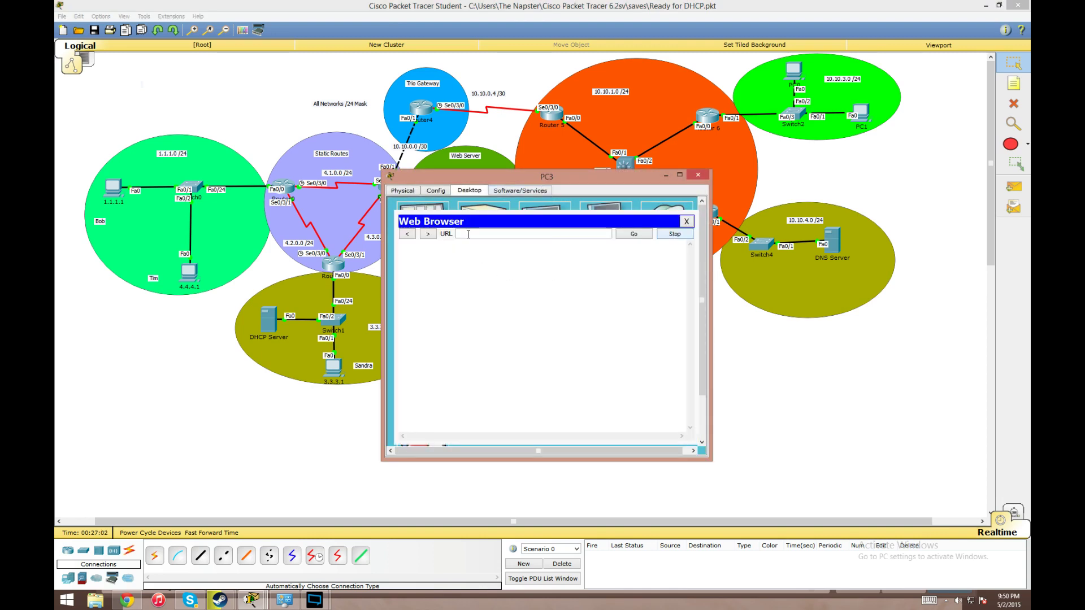
type("www.test.com")
key("Return")
left_click_drag(524, 174, 635, 216)
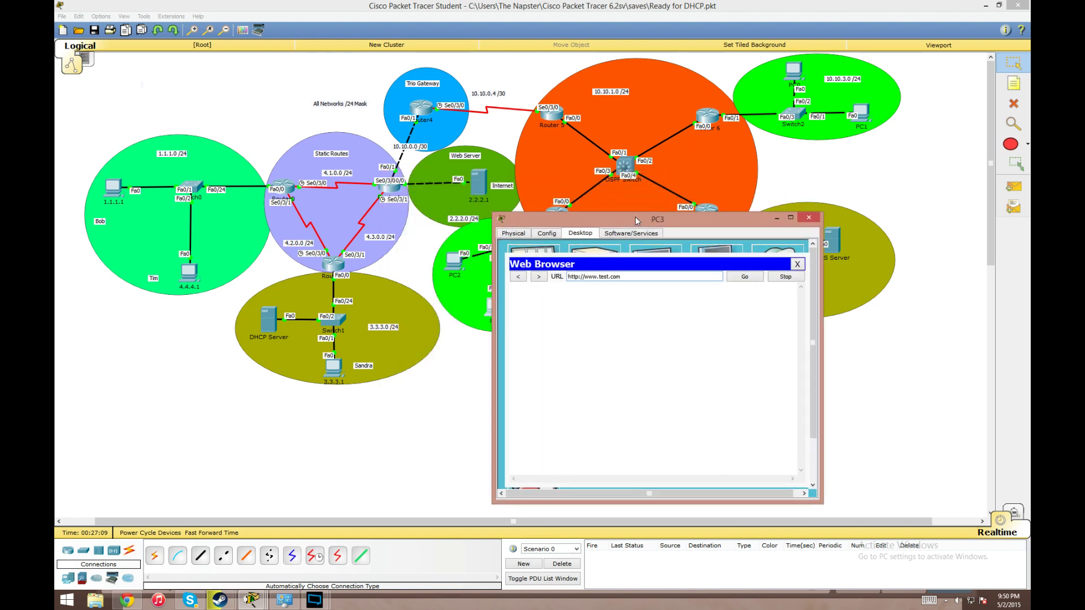
triple_click(632, 274)
left_click(675, 323)
left_click(757, 276)
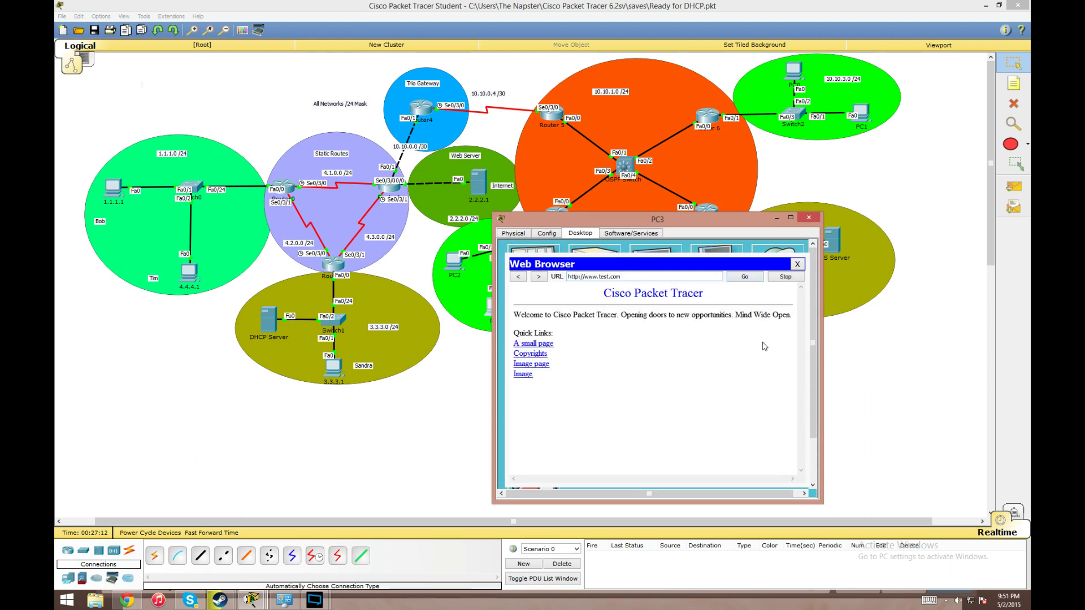
left_click(808, 218)
mouse_move(314, 600)
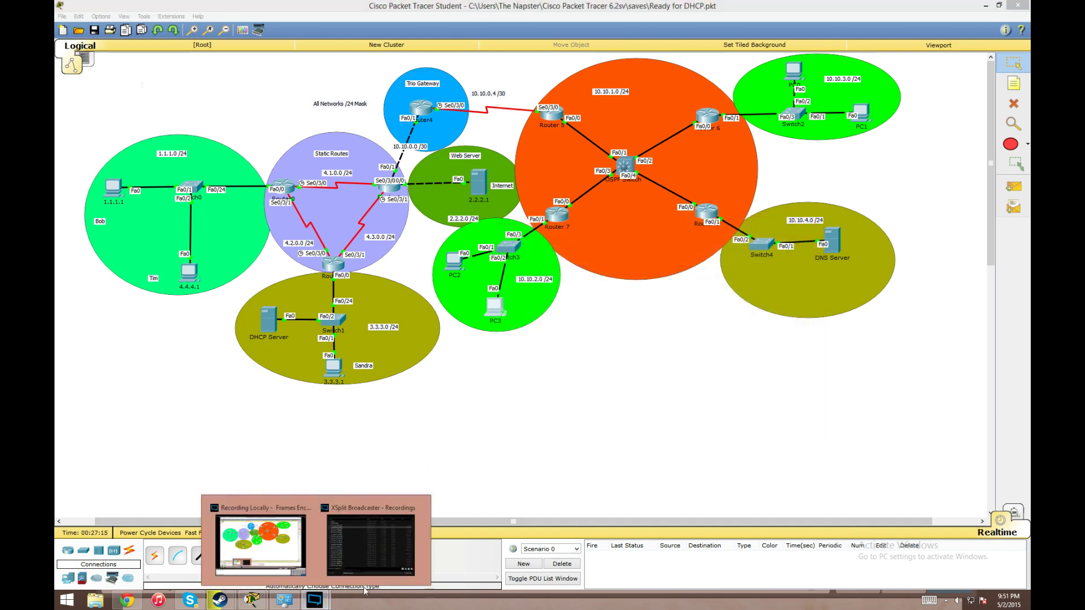
left_click(285, 559)
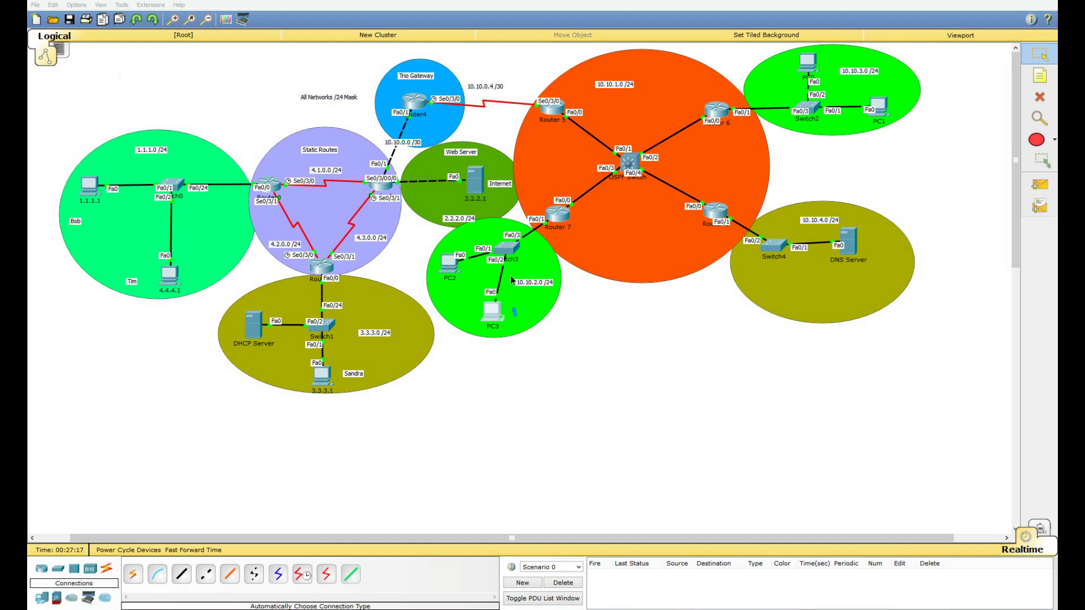
mouse_move(512, 289)
left_mouse_down()
mouse_move(474, 303)
mouse_move(504, 224)
mouse_move(607, 160)
mouse_move(538, 105)
mouse_move(456, 99)
mouse_move(418, 129)
mouse_move(393, 174)
mouse_move(449, 188)
left_mouse_up()
key("e")
mouse_move(487, 290)
left_mouse_down()
mouse_move(490, 355)
mouse_move(511, 245)
mouse_move(559, 213)
mouse_move(677, 191)
mouse_move(729, 221)
mouse_move(843, 236)
mouse_move(862, 251)
mouse_move(645, 182)
left_mouse_up()
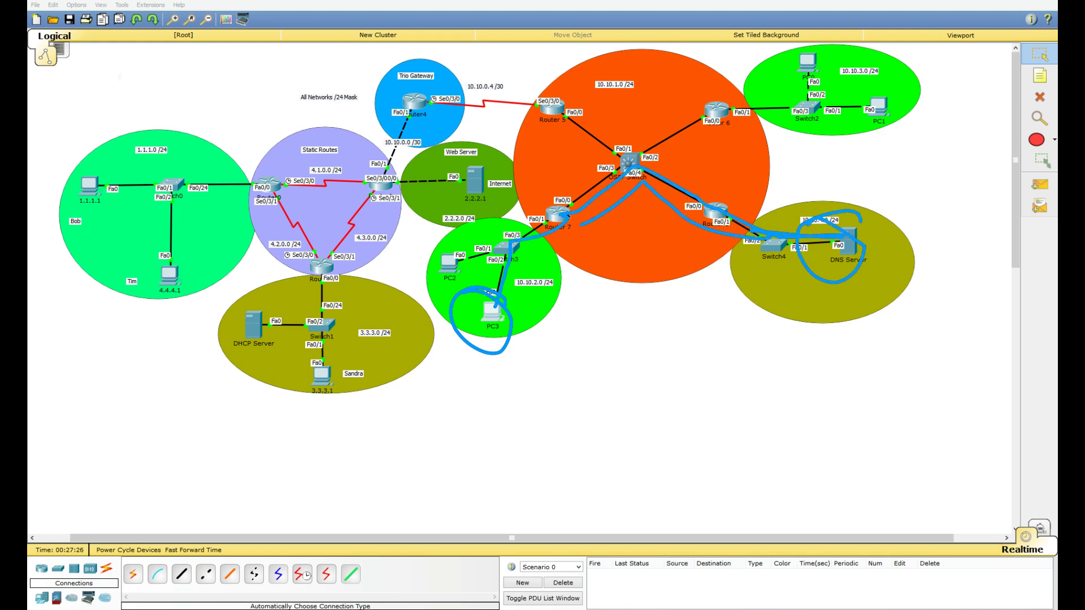
mouse_move(581, 224)
left_mouse_down()
mouse_move(510, 260)
mouse_move(510, 297)
mouse_move(498, 223)
mouse_move(607, 154)
mouse_move(549, 113)
mouse_move(440, 90)
mouse_move(408, 184)
left_mouse_up()
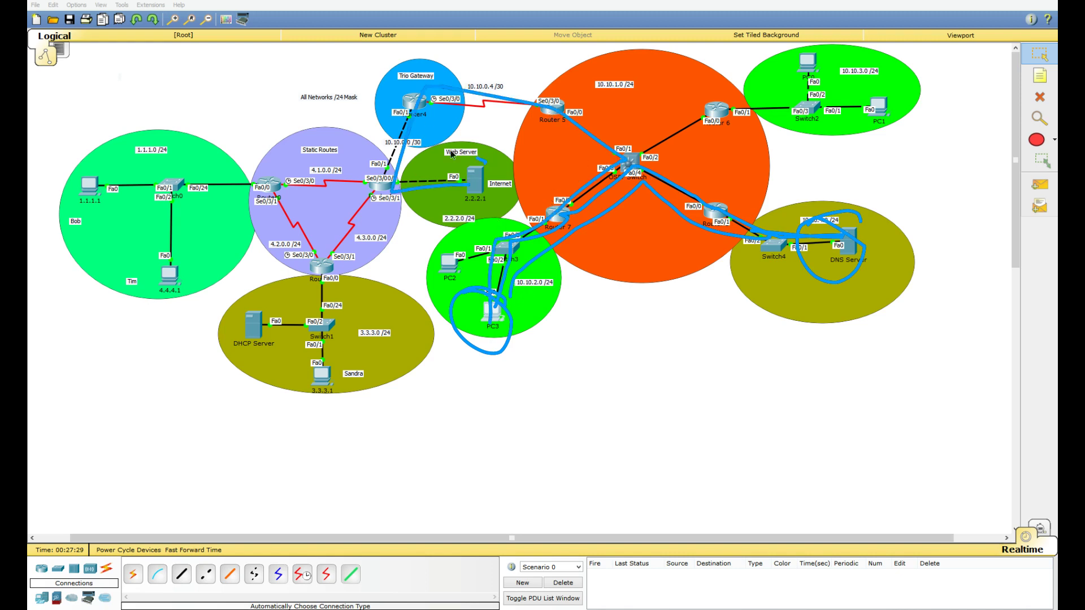
key("Escape")
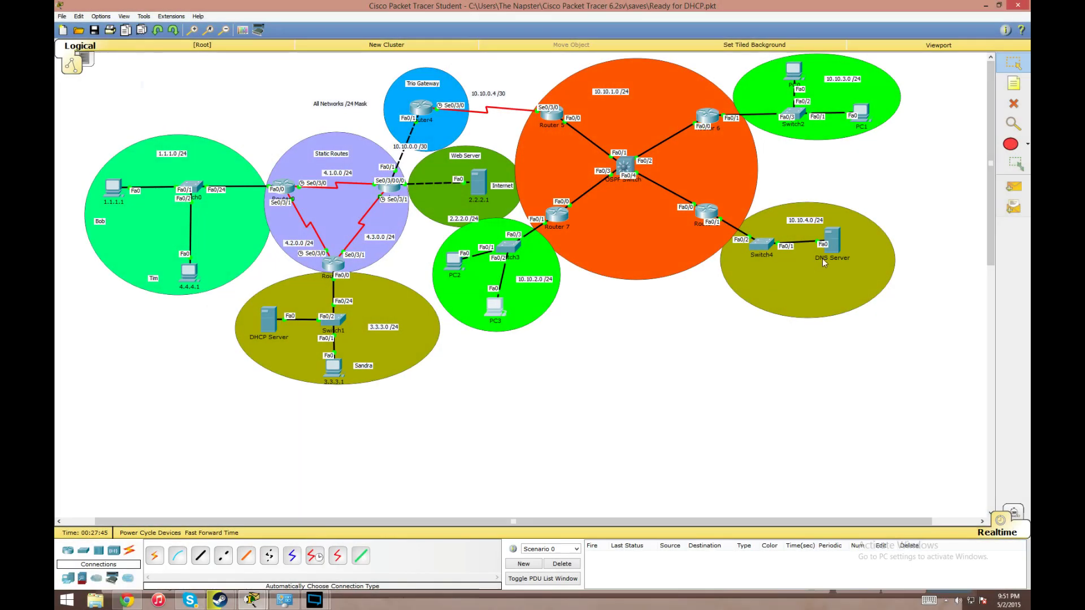
left_click(845, 241)
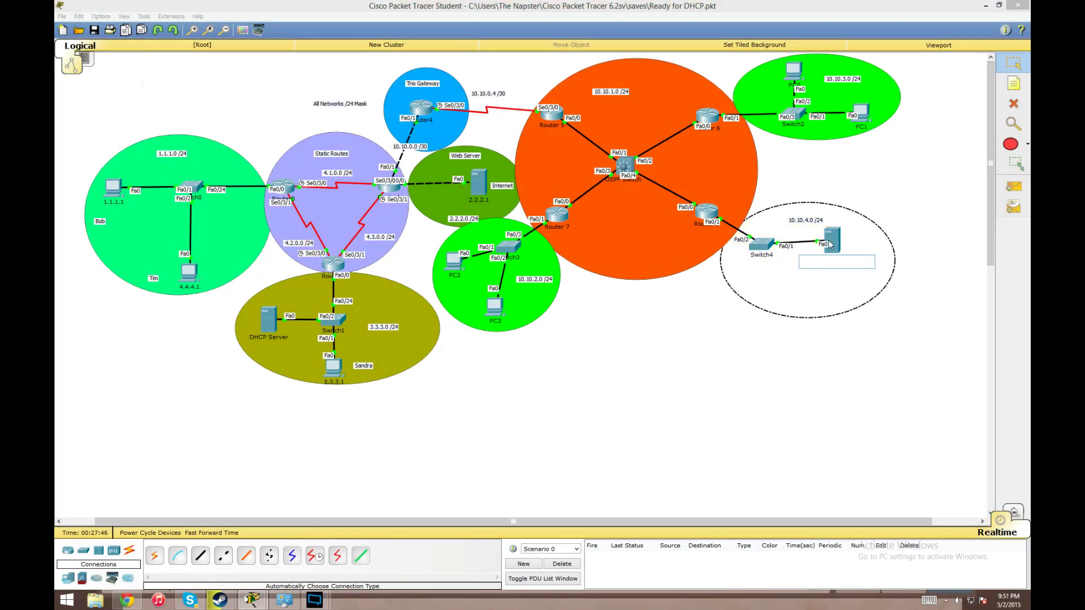
left_click(829, 239)
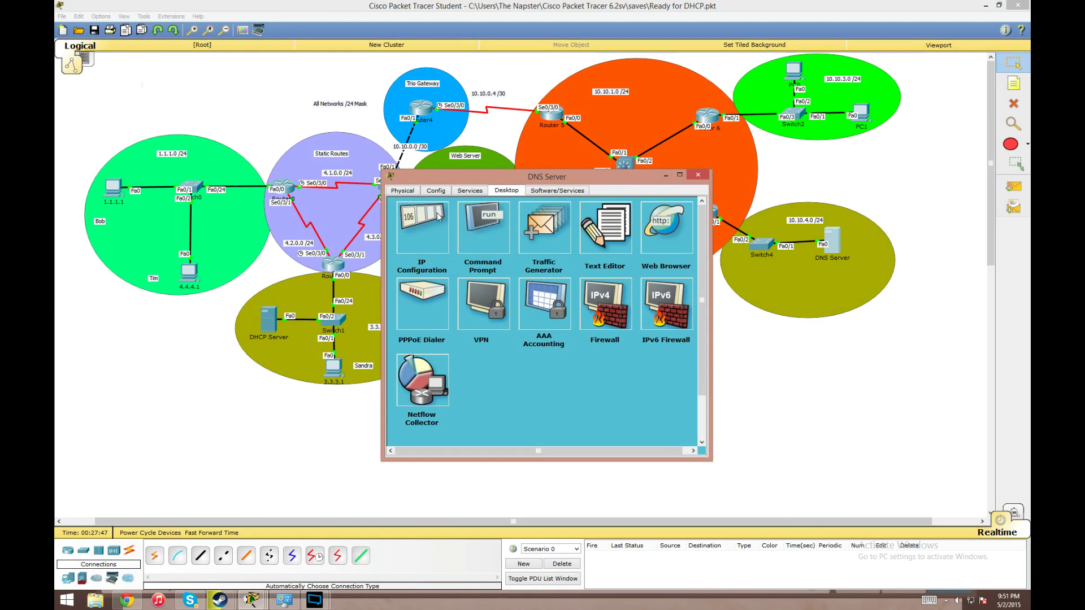
left_click(468, 191)
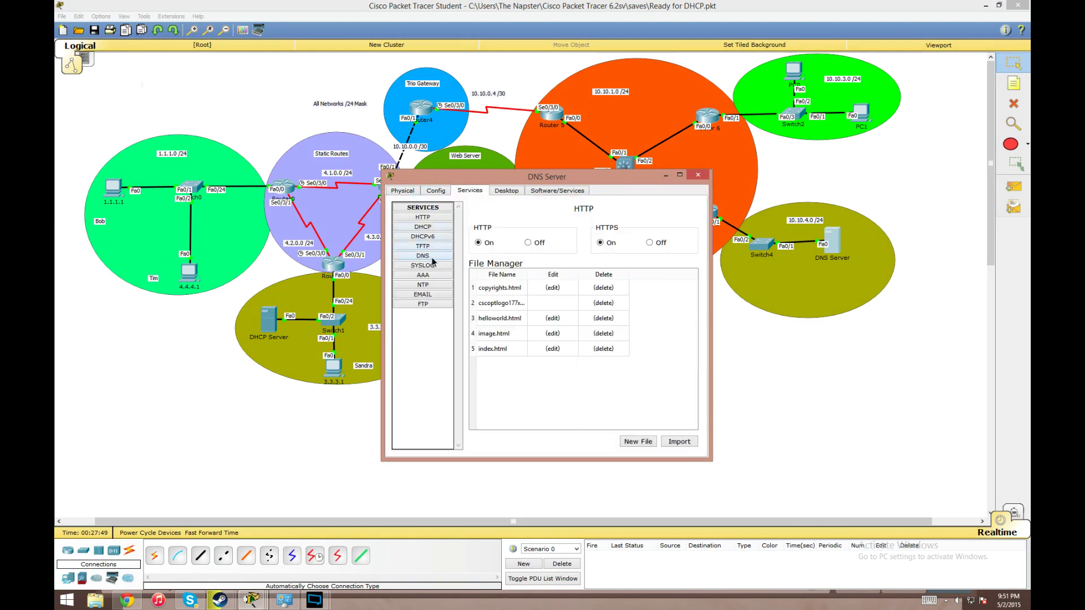
left_click(433, 260)
left_click(690, 257)
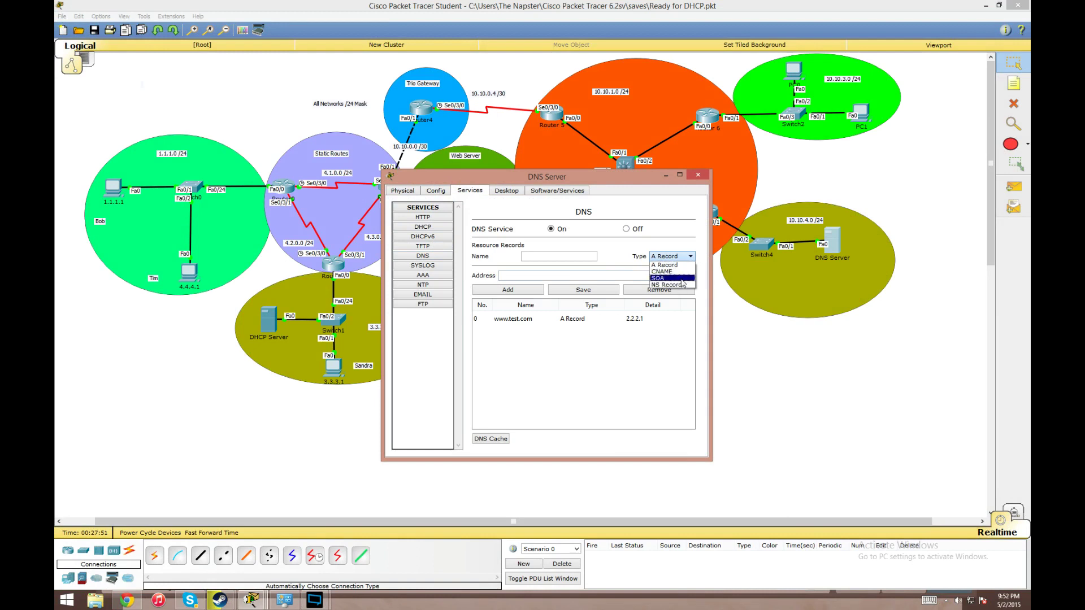
left_click(673, 217)
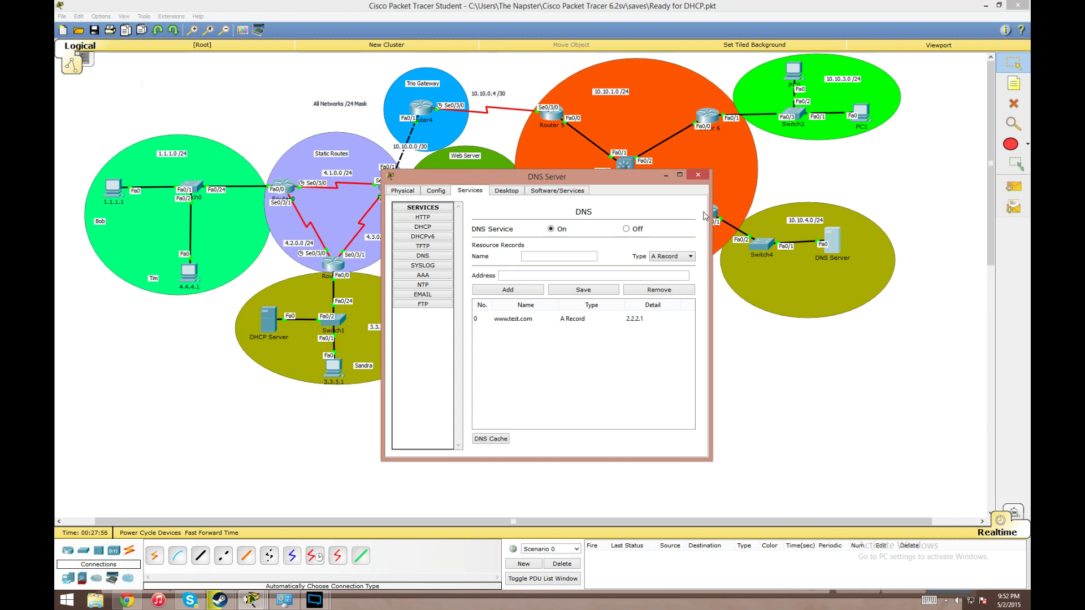
left_click_drag(569, 181, 478, 193)
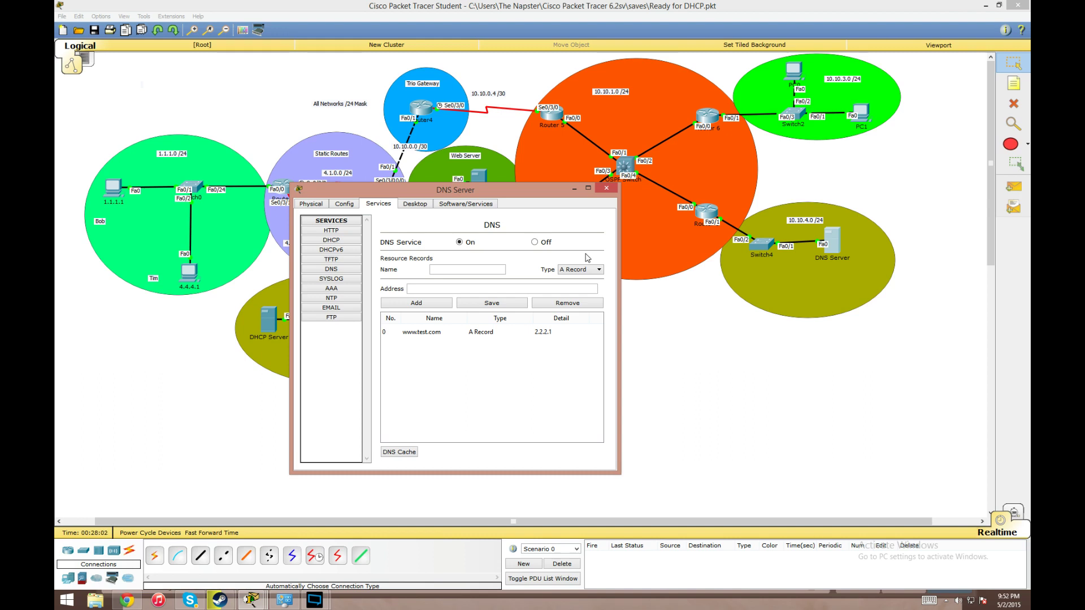
mouse_move(319, 603)
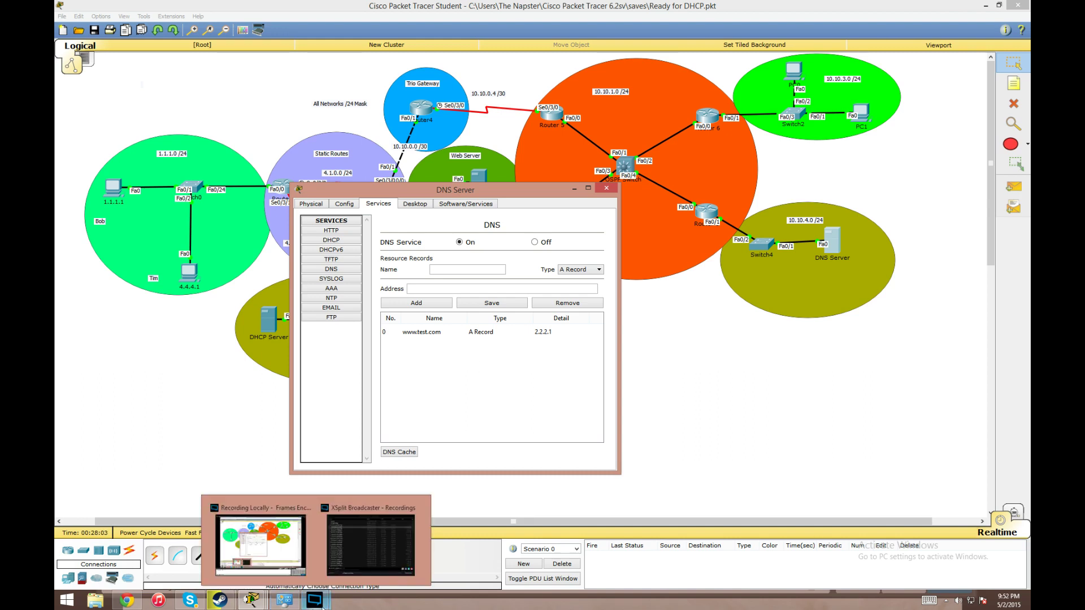